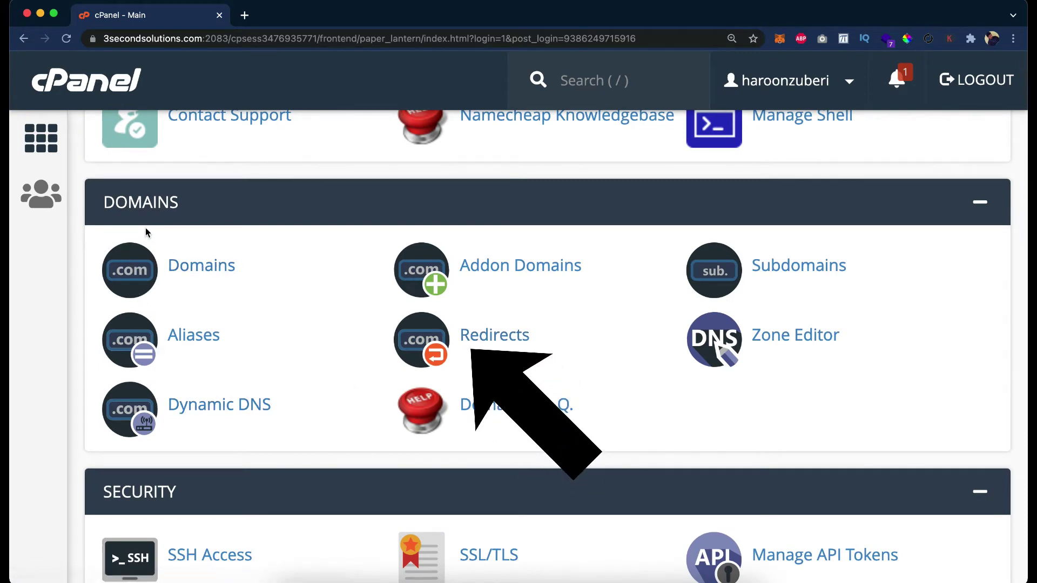
Open the Redirects page and bring the Add Redirect section into view.
left_click(483, 336)
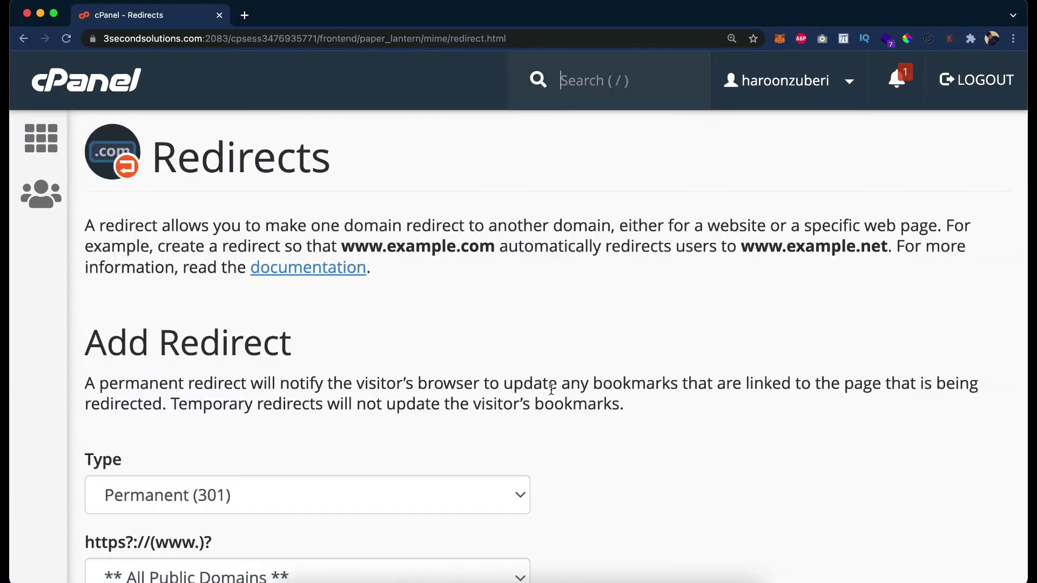
scroll(435, 358, "down", 3)
scroll(435, 358, "down", 7)
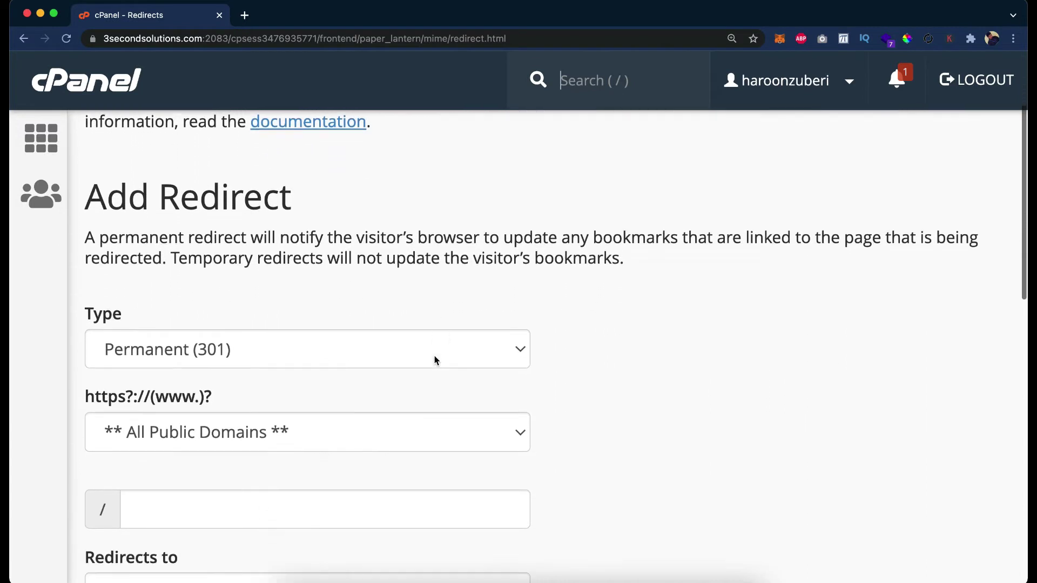
scroll(435, 357, "up", 3)
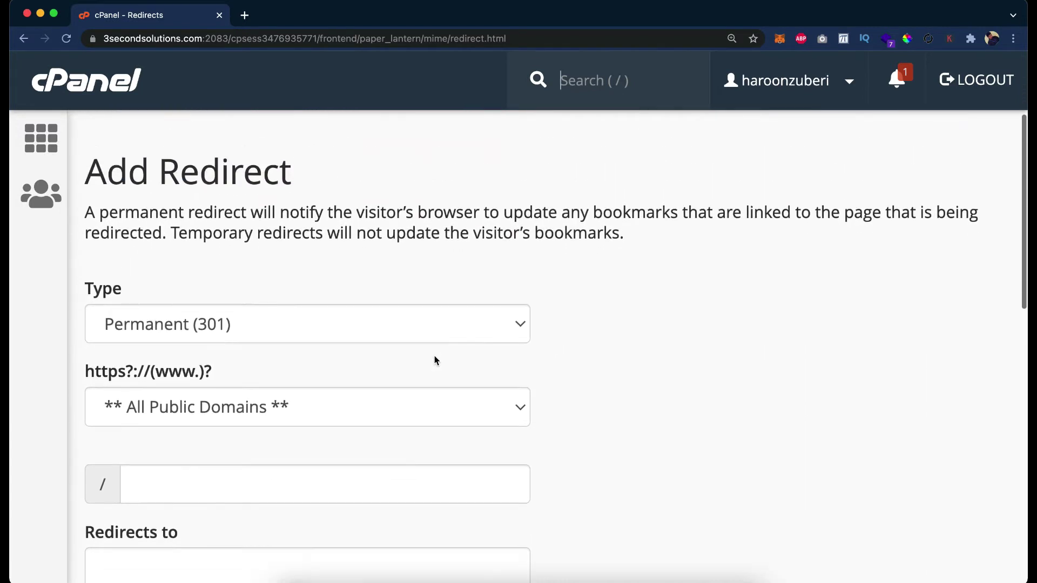
triple_click(154, 170)
scroll(239, 274, "down", 1)
scroll(239, 274, "down", 1)
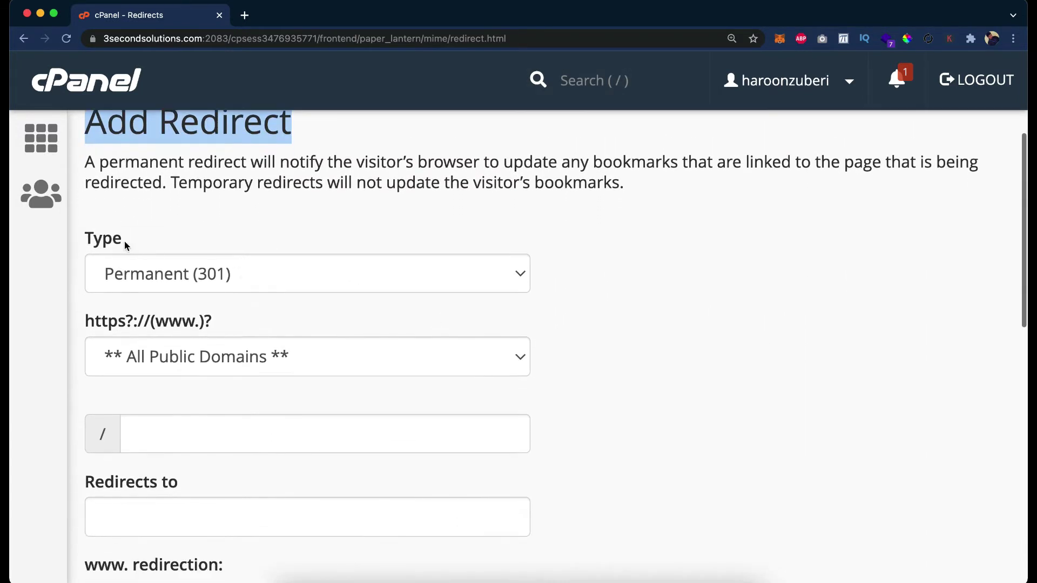
Review the Permanent (301) and Temporary (302) redirect types in the Type list.
left_click(108, 241)
left_click(141, 265)
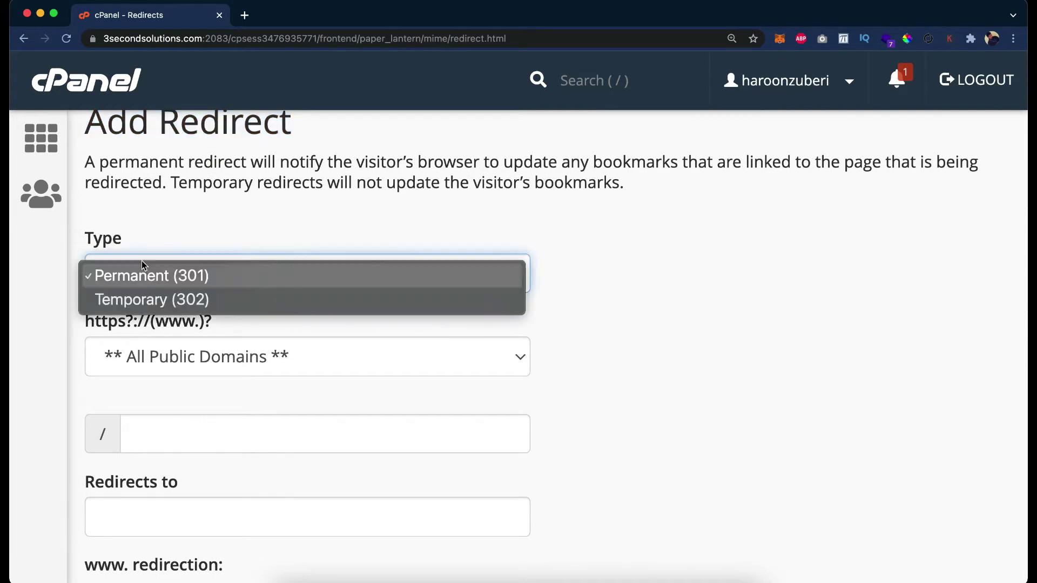
left_click(138, 229)
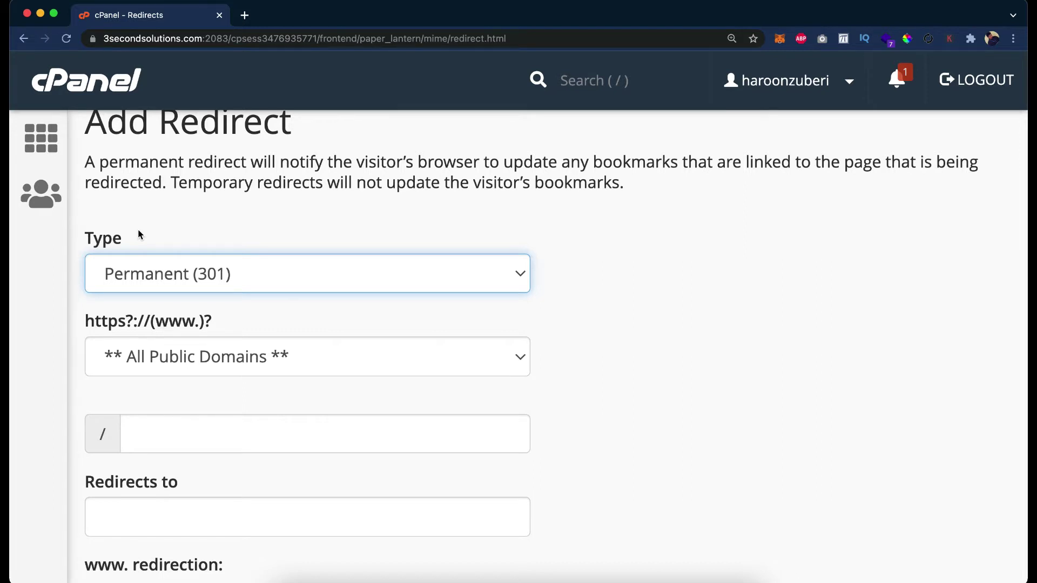
scroll(123, 249, "down", 1)
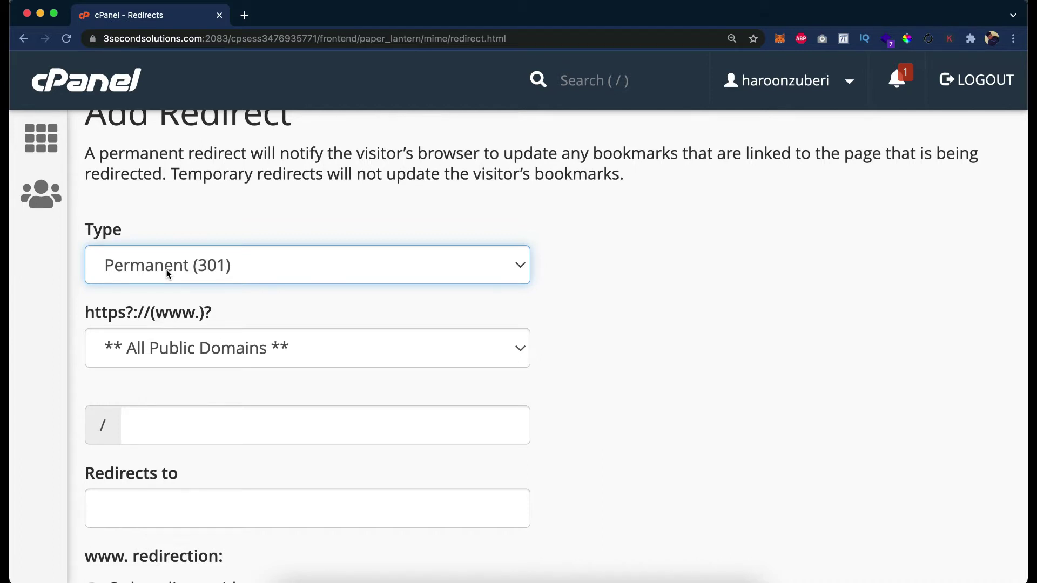
left_click(128, 278)
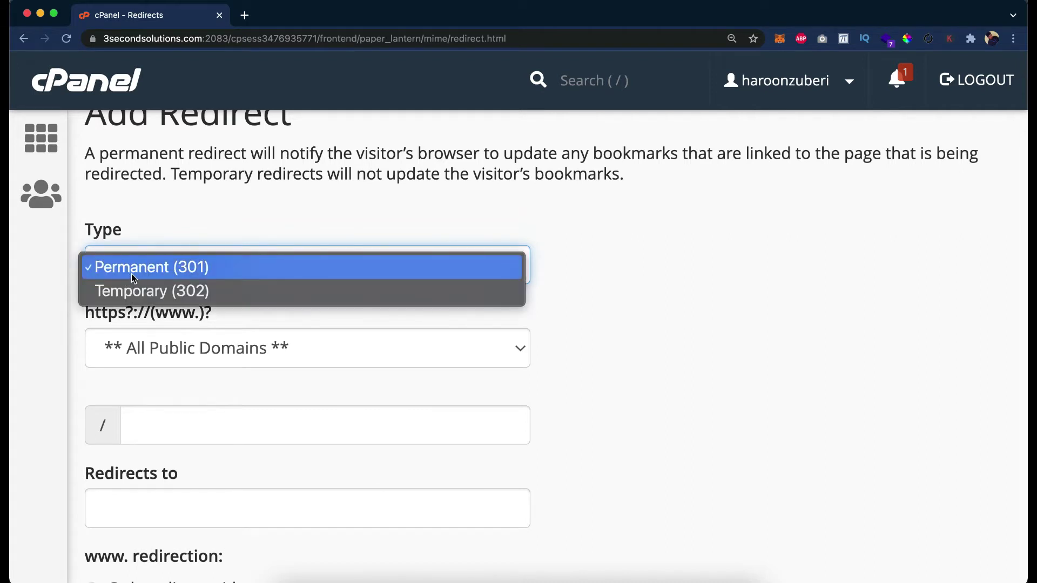
left_click(131, 276)
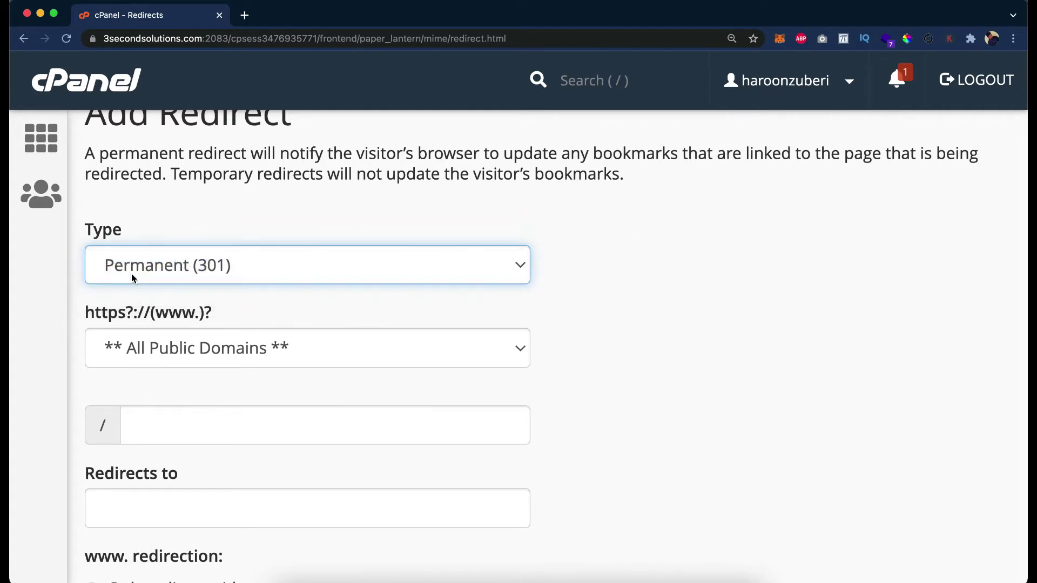
left_click(616, 346)
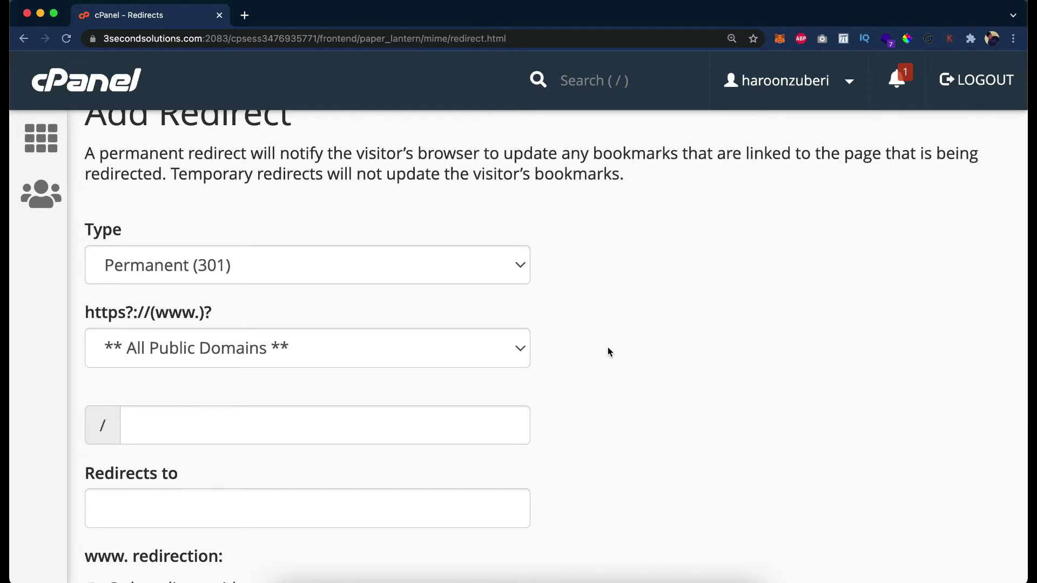
scroll(607, 352, "down", 3)
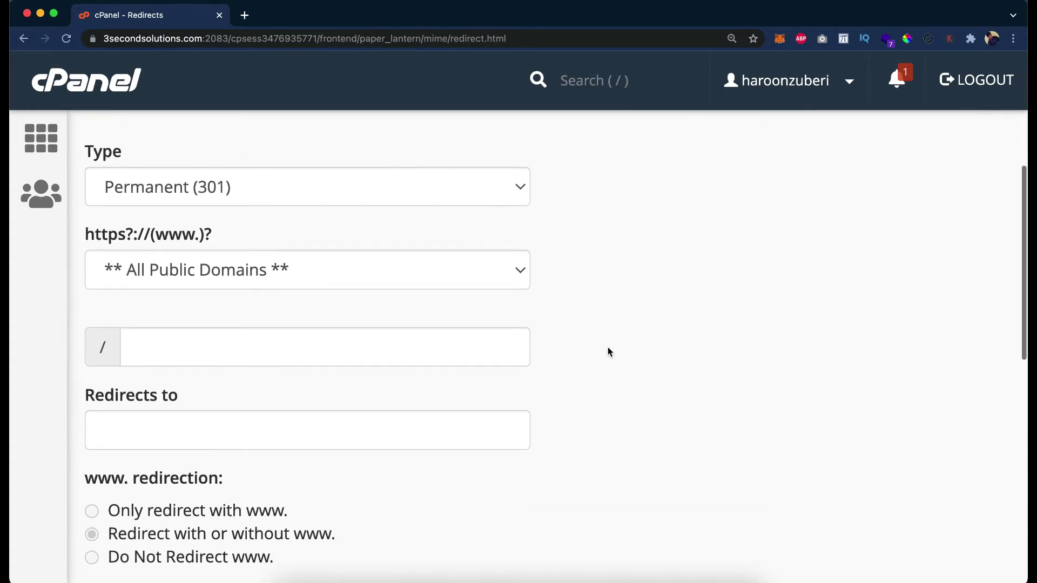
scroll(608, 350, "up", 1)
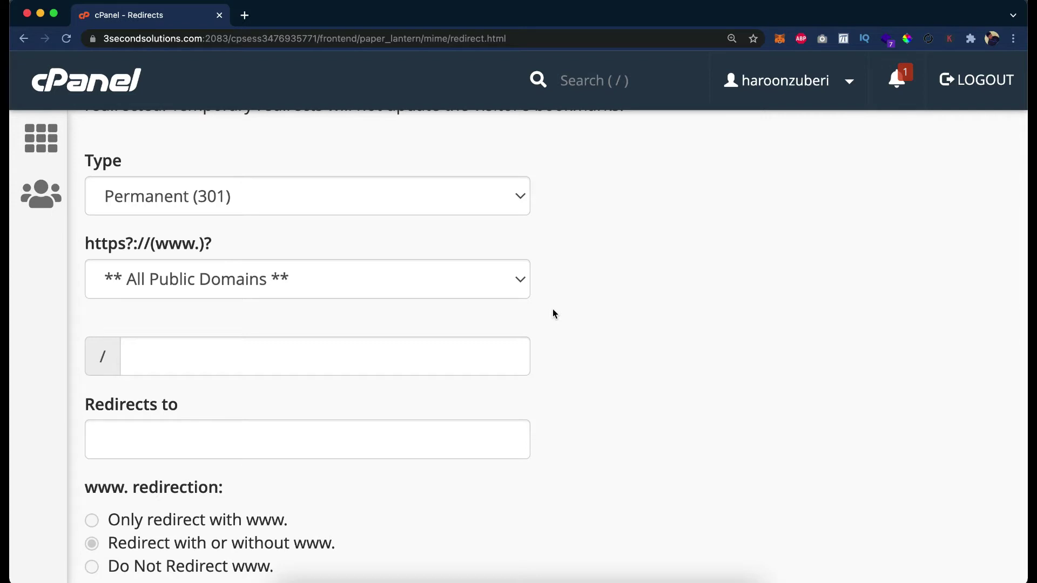
left_click(680, 281)
scroll(610, 325, "down", 1)
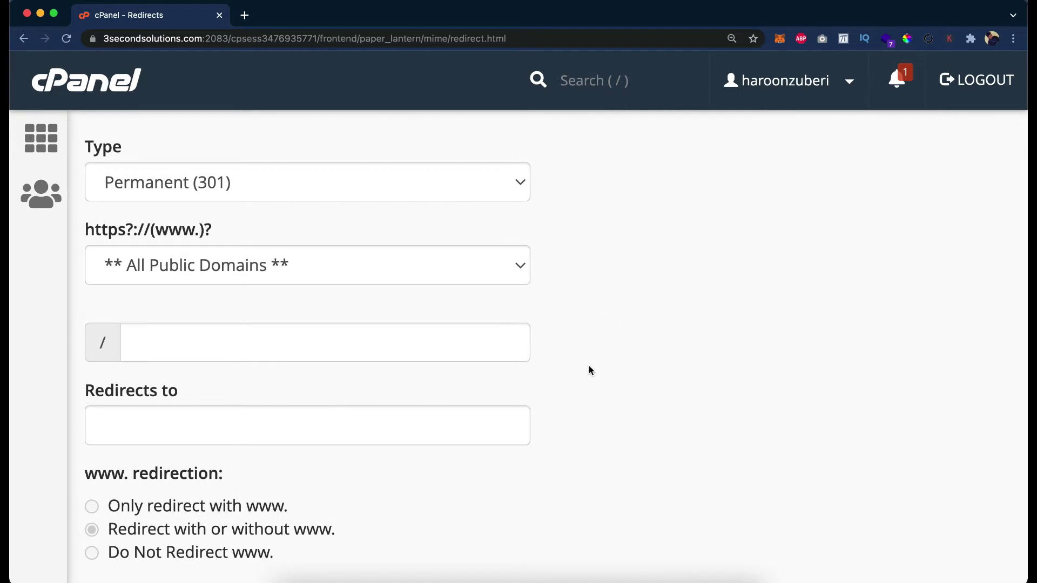
left_click(384, 188)
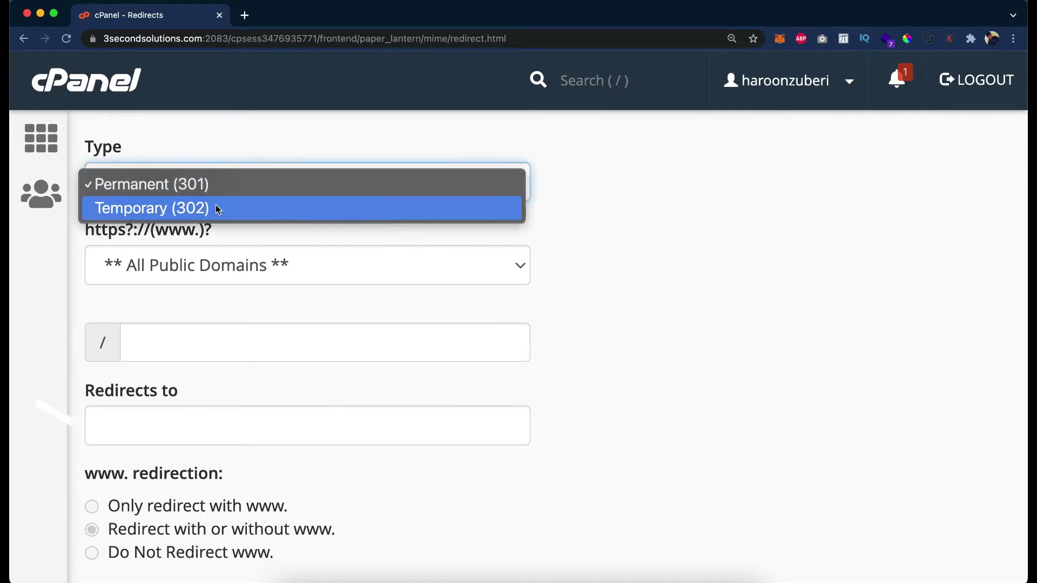
left_click(722, 237)
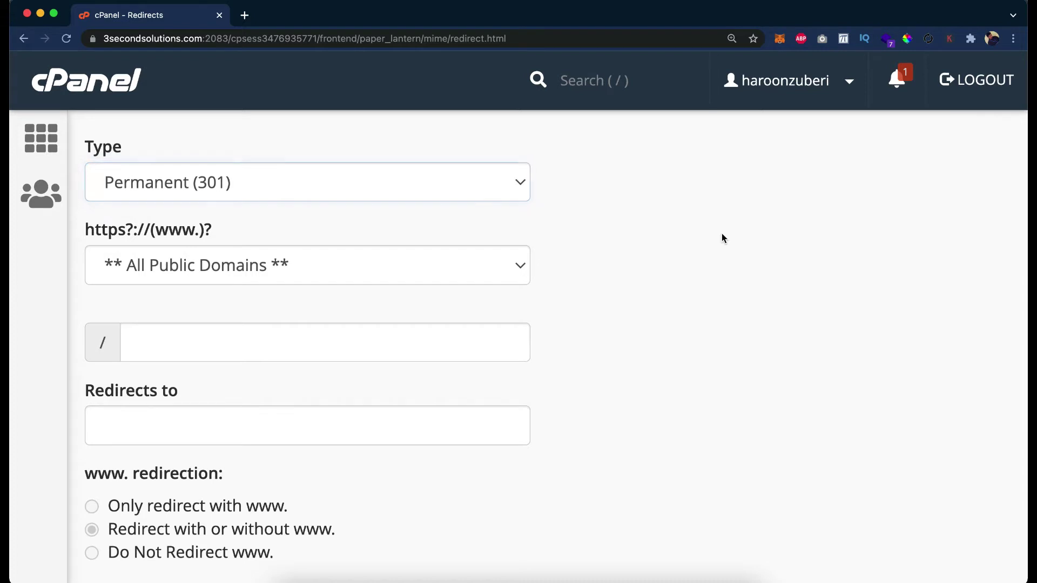
left_click(487, 181)
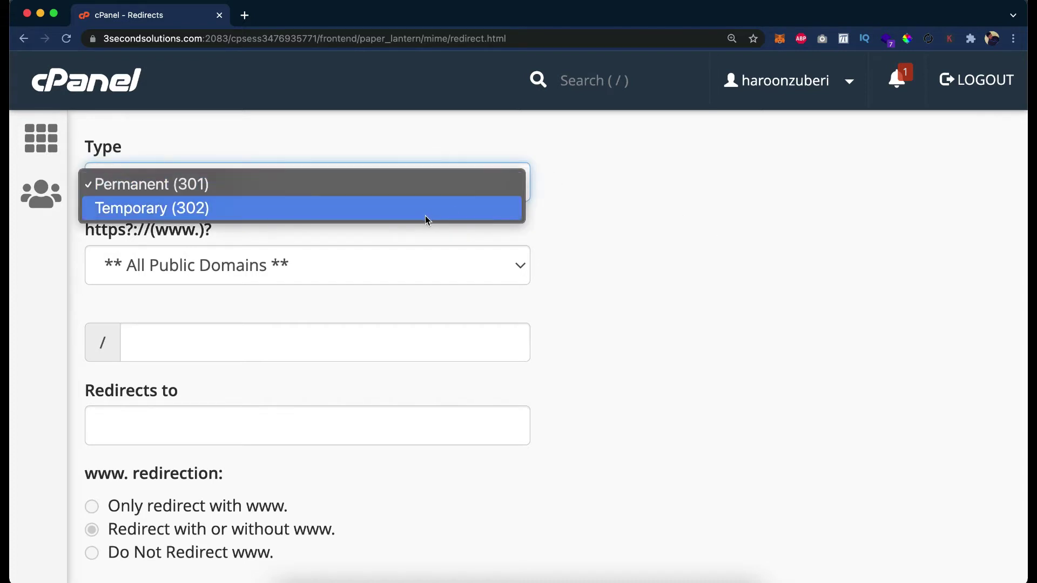
left_click(738, 249)
scroll(623, 292, "down", 1)
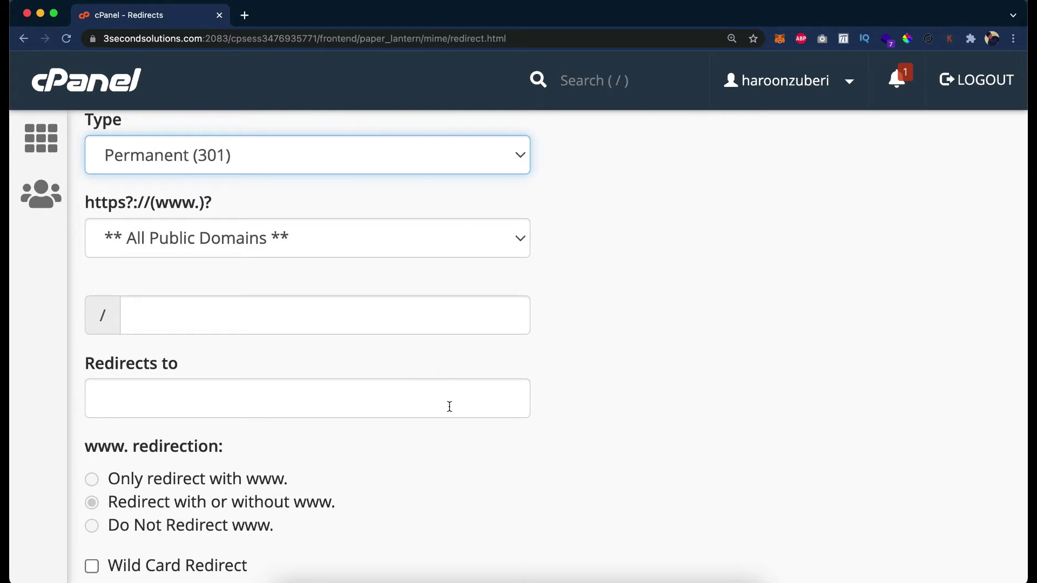
scroll(449, 406, "down", 2)
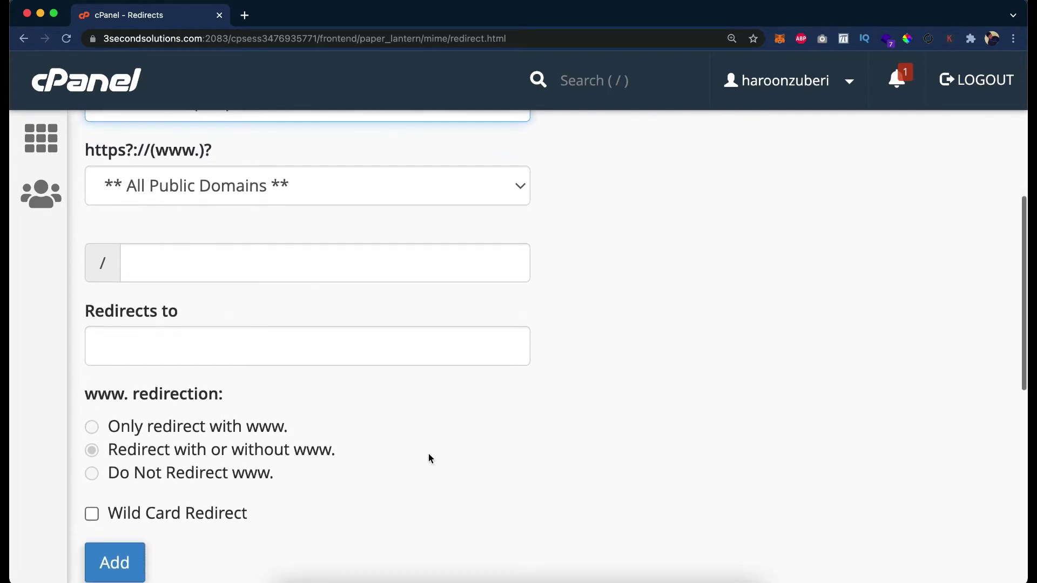
scroll(428, 455, "up", 1)
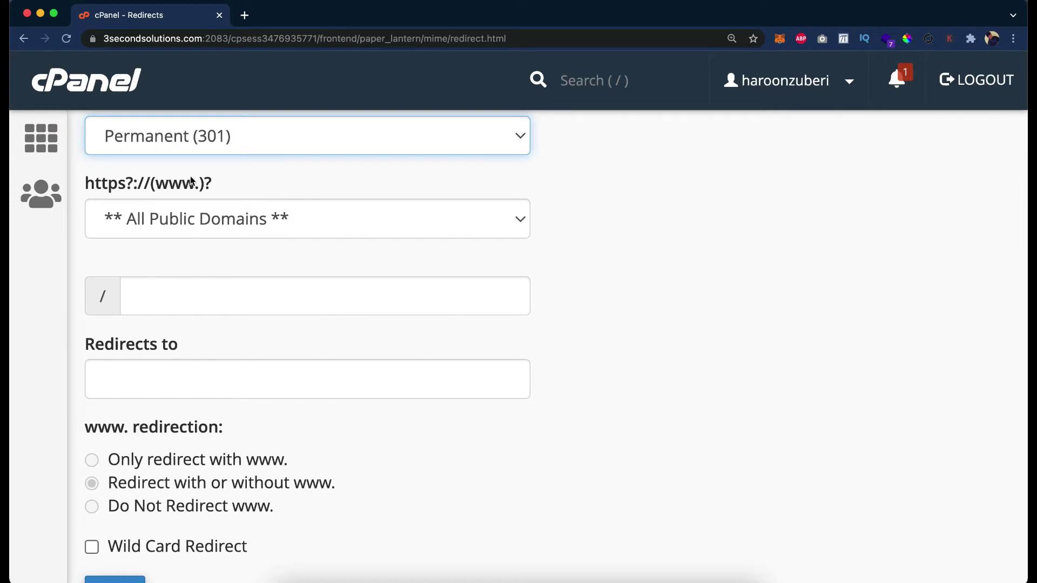
Choose testsubdomain.3secondsolutions.com as the domain for the permanent redirect.
left_click(199, 216)
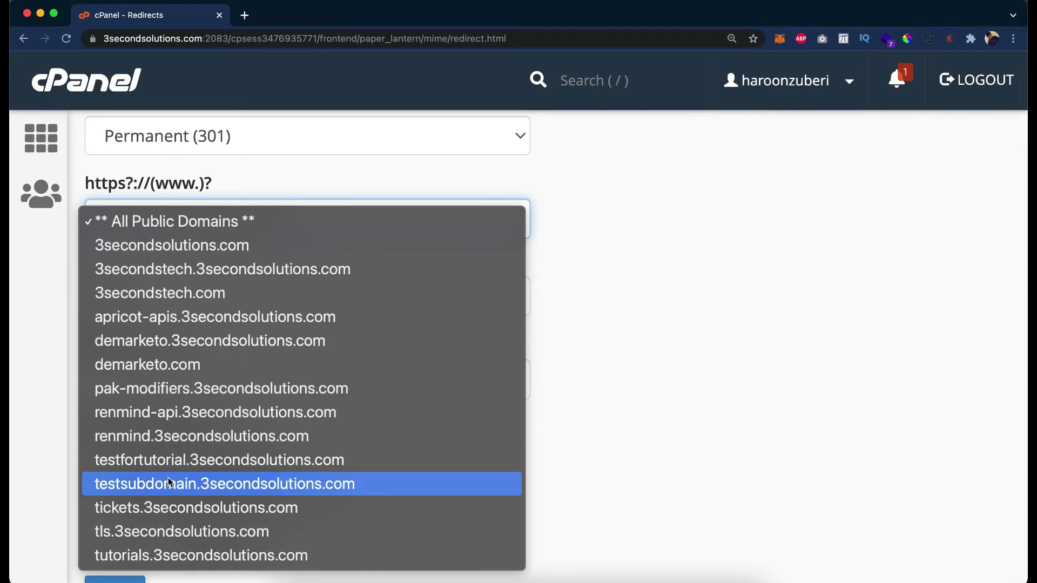
left_click(151, 484)
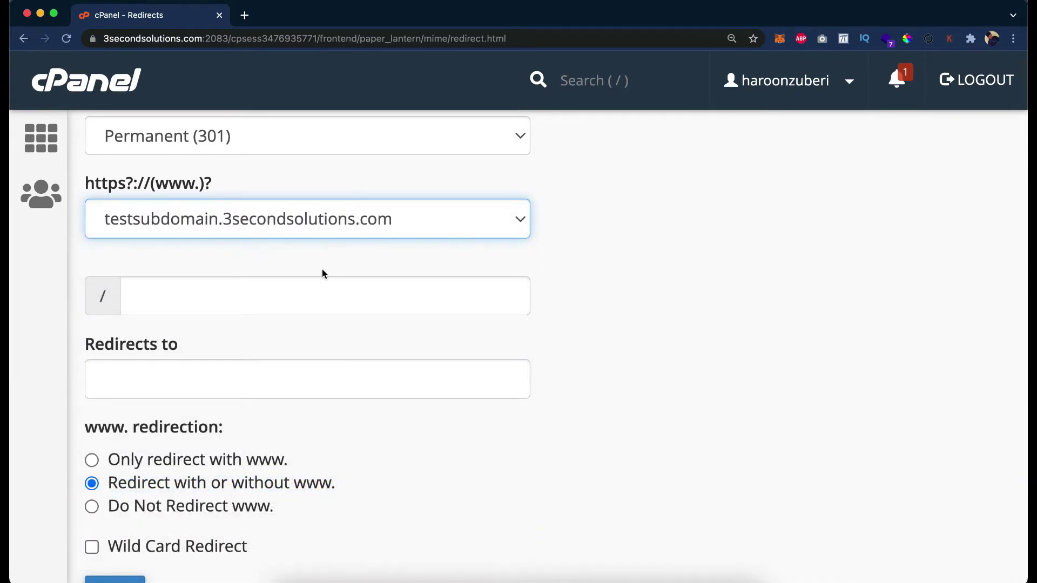
scroll(323, 274, "down", 1)
scroll(322, 274, "down", 2)
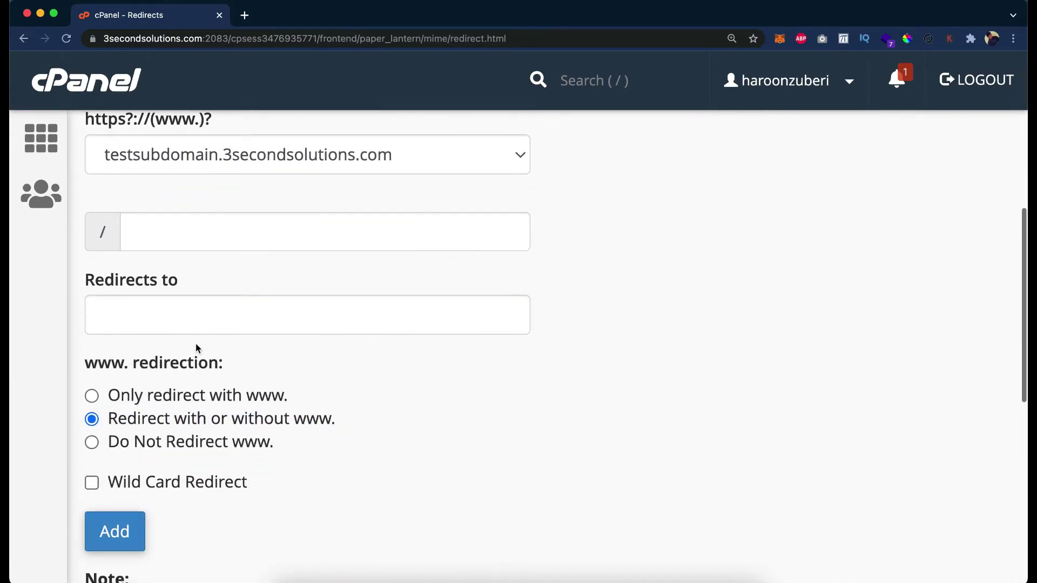
scroll(124, 410, "down", 1)
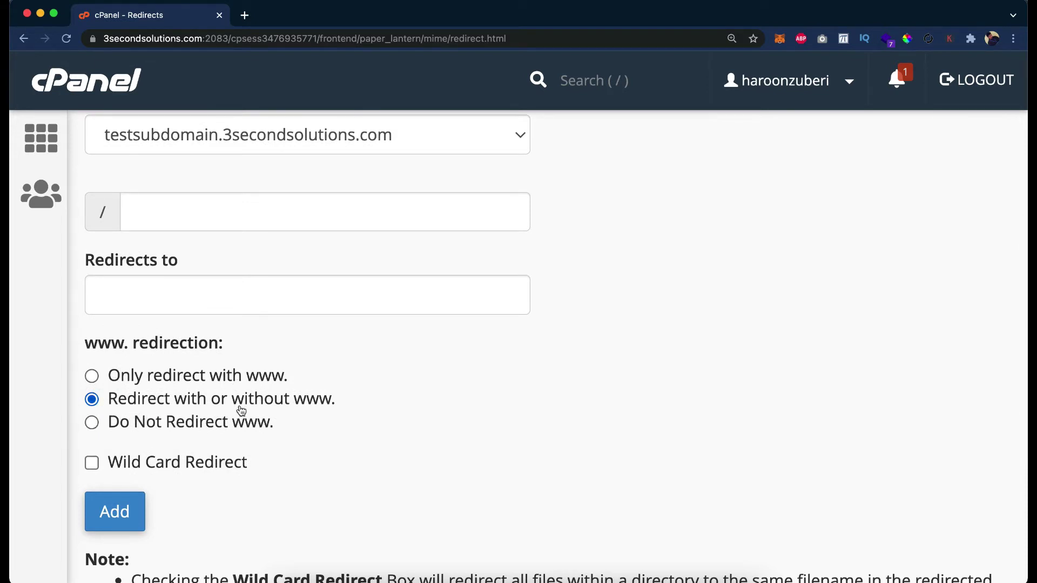
scroll(277, 408, "up", 3)
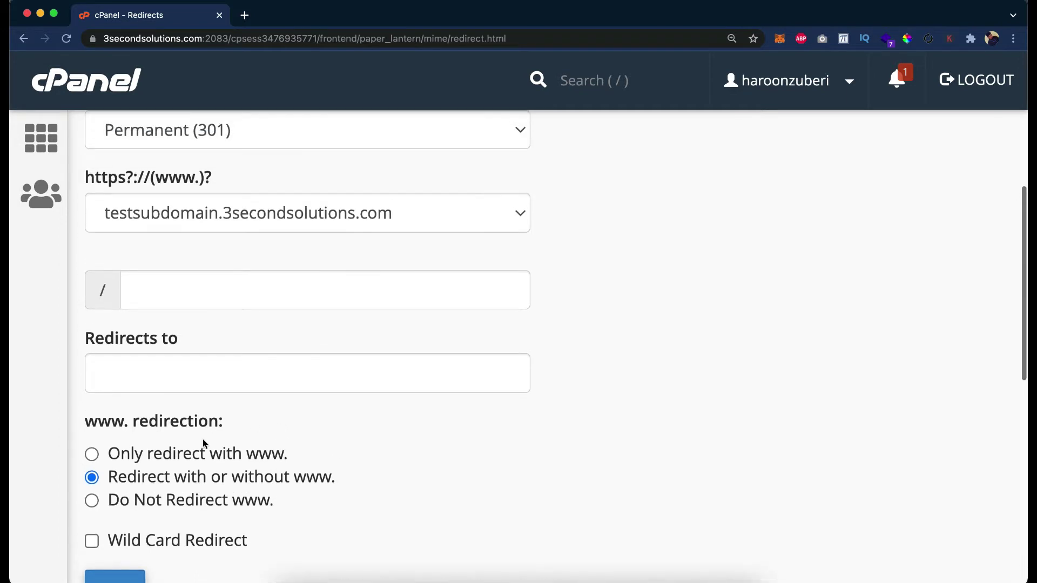
left_click(162, 458)
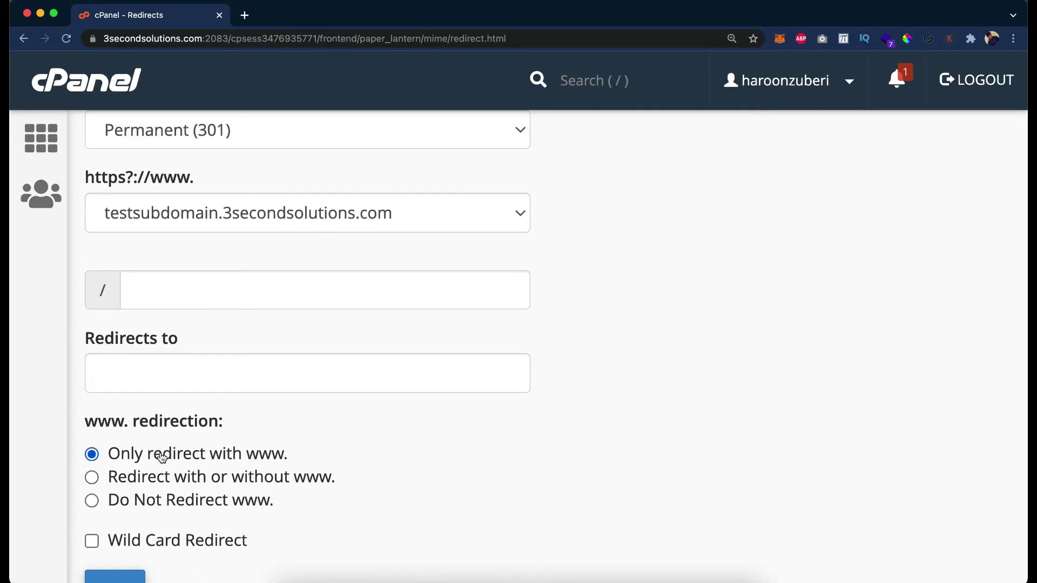
scroll(183, 298, "up", 1)
key("super+t")
key("super+1")
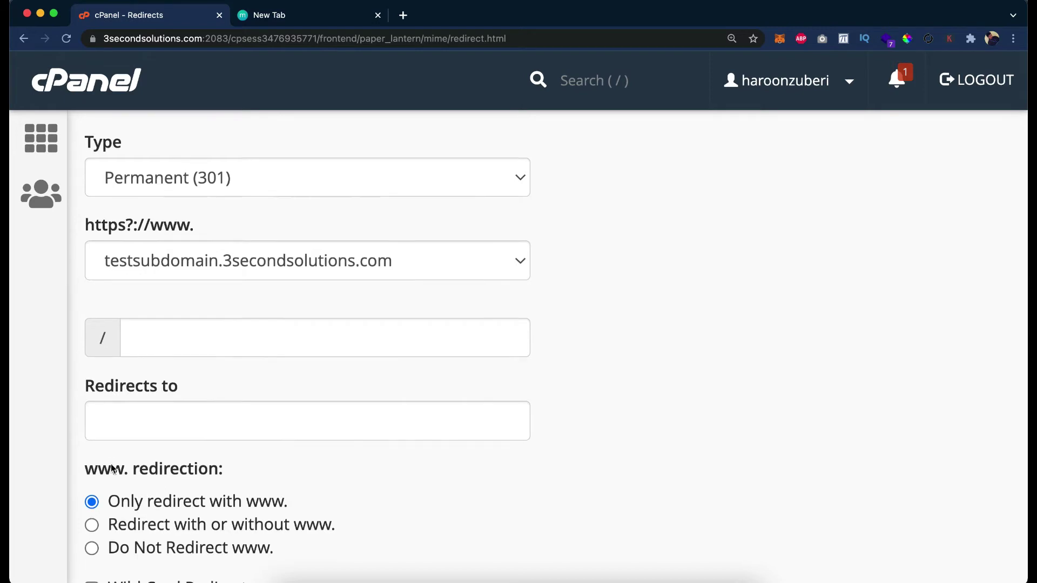
scroll(108, 270, "down", 1)
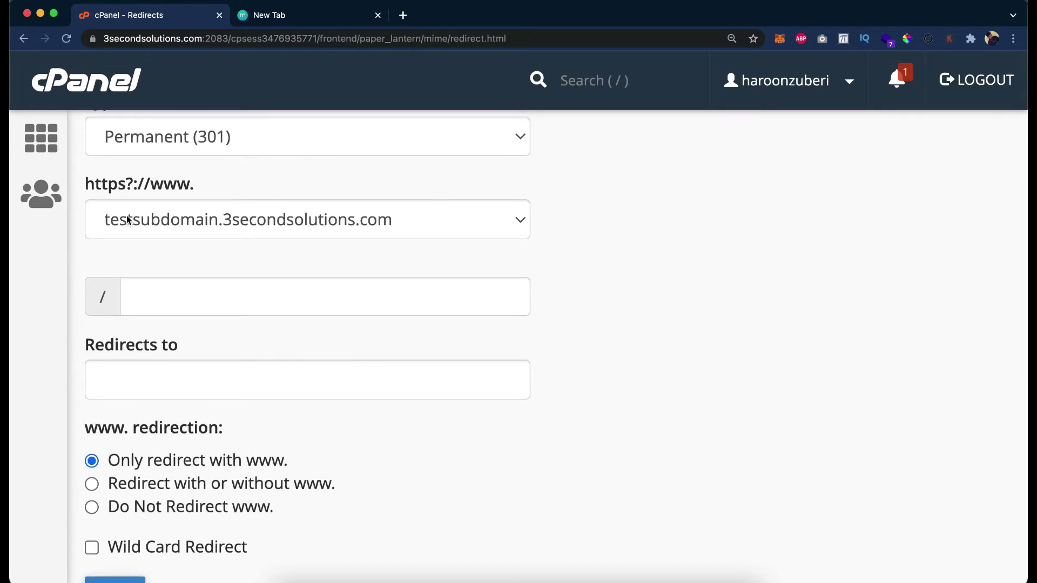
left_click(143, 367)
type("htt")
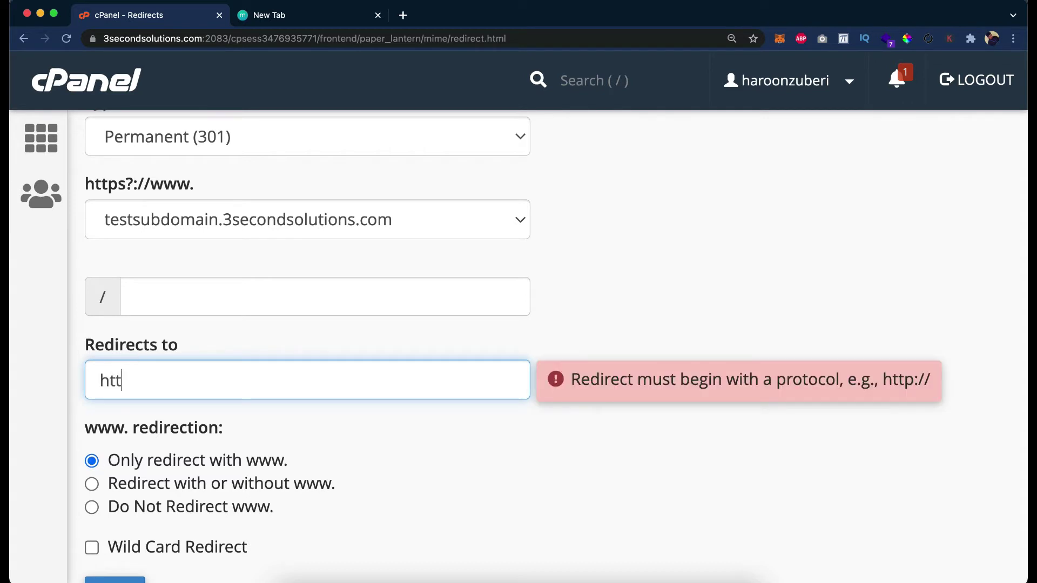
type("ps://3second")
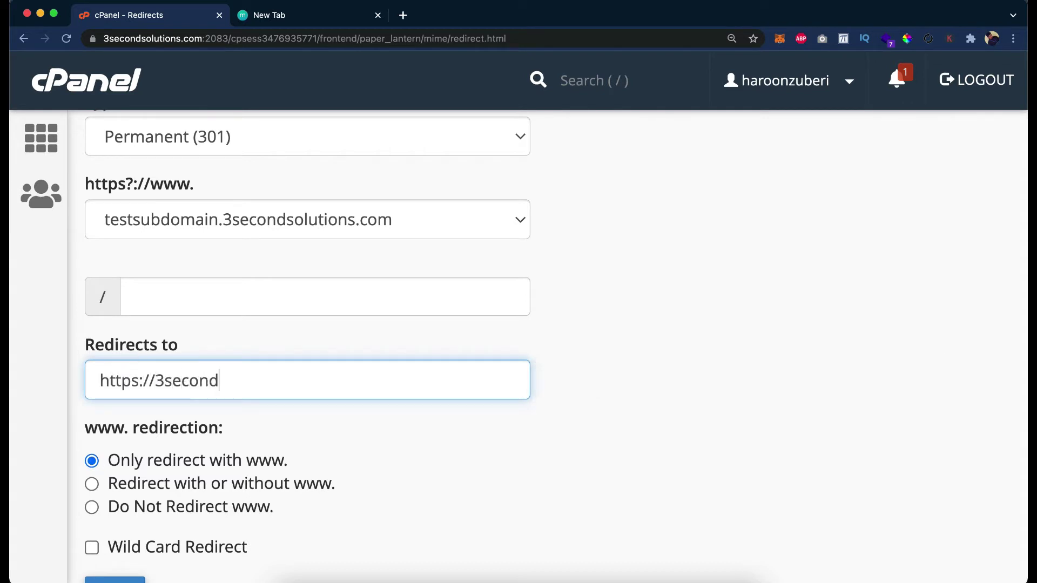
type("solutions.com")
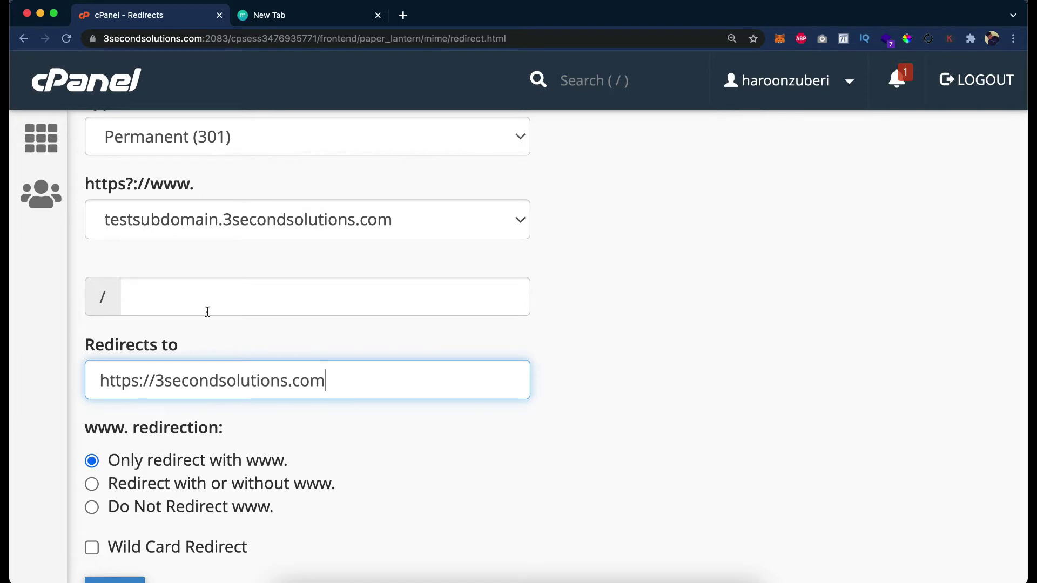
scroll(207, 361, "down", 1)
scroll(207, 362, "up", 1)
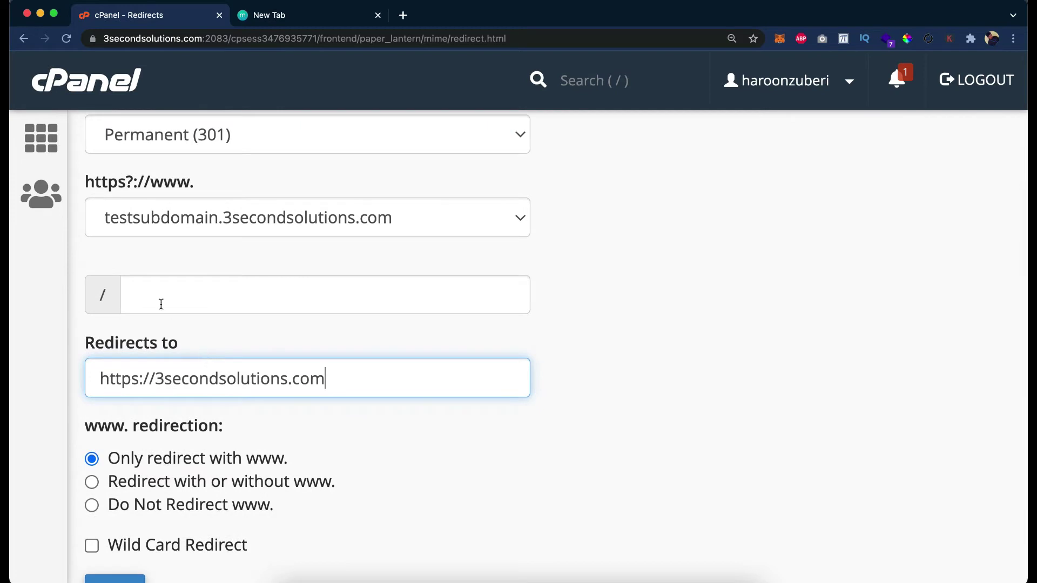
scroll(375, 319, "down", 1)
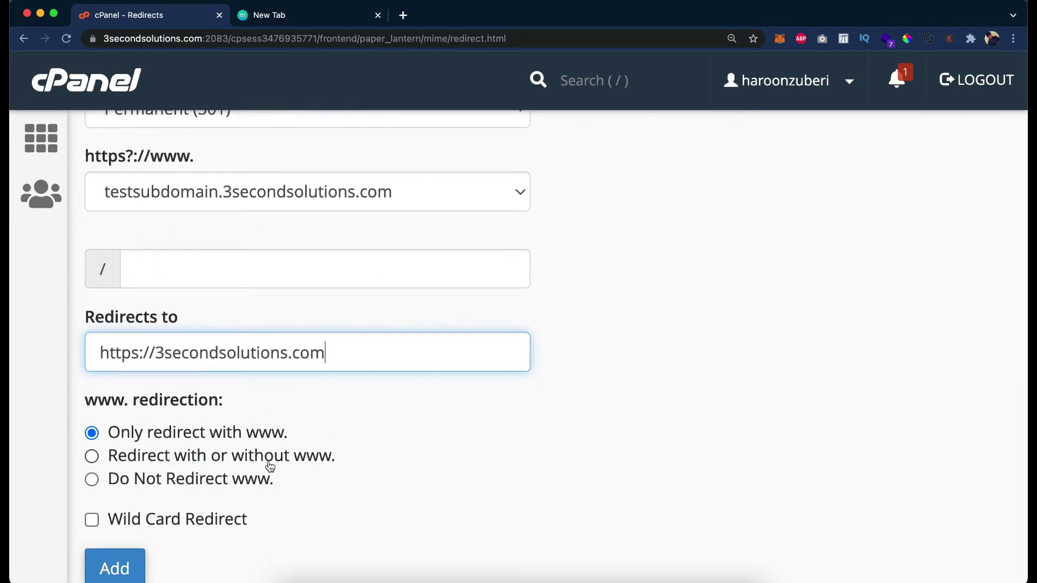
scroll(267, 468, "down", 1)
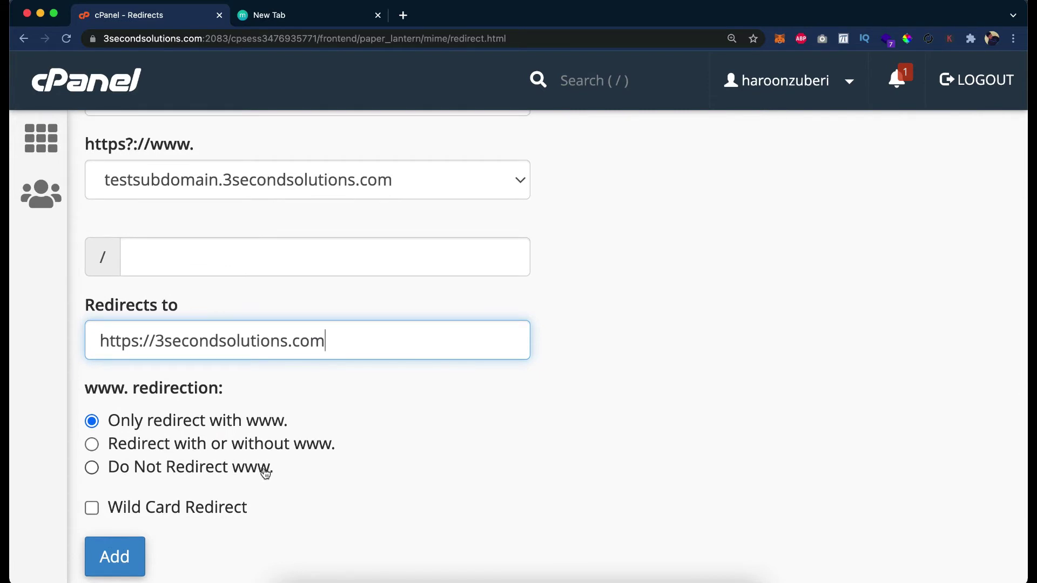
scroll(256, 508, "down", 3)
left_click(132, 529)
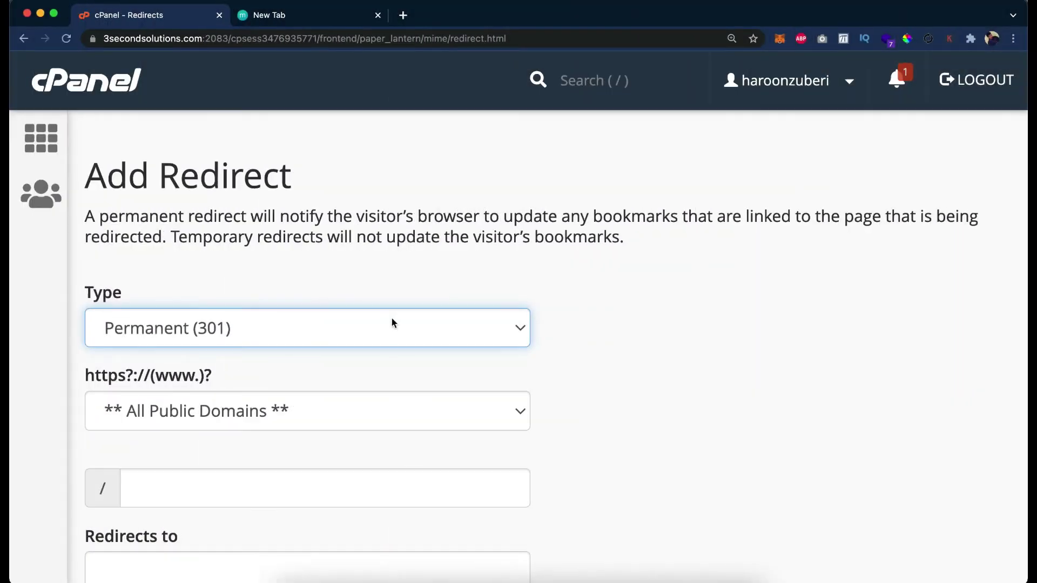
Set the redirect type to Temporary (302) for testfortutorial.3secondsolutions.com.
left_click(140, 342)
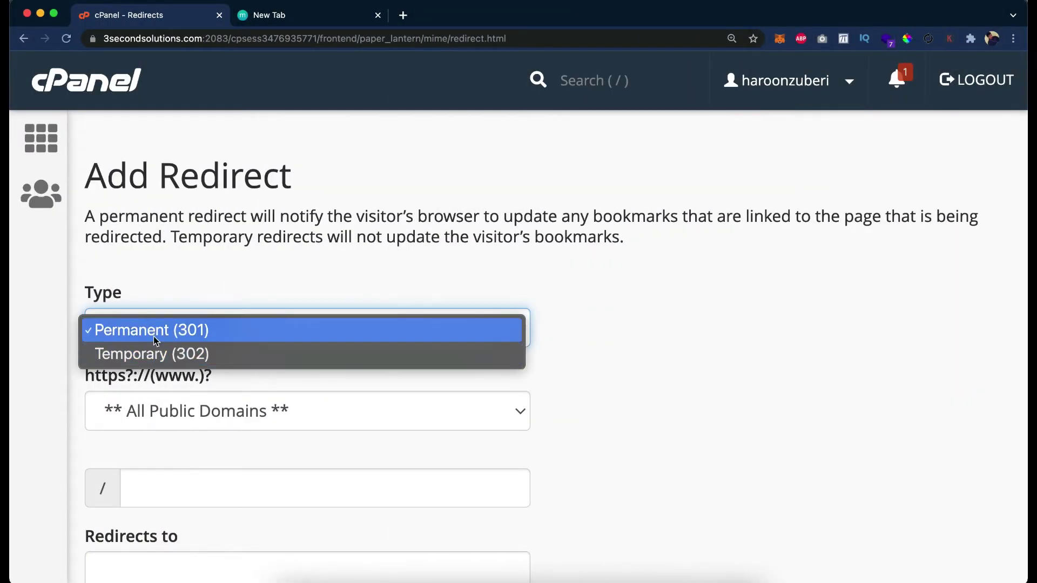
left_click(163, 355)
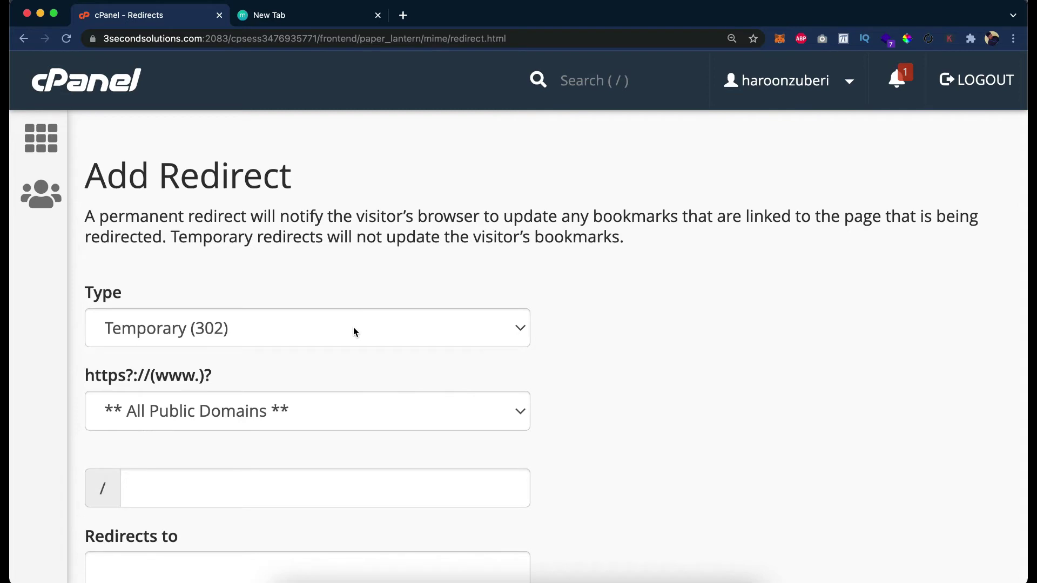
scroll(631, 369, "down", 3)
left_click(428, 319)
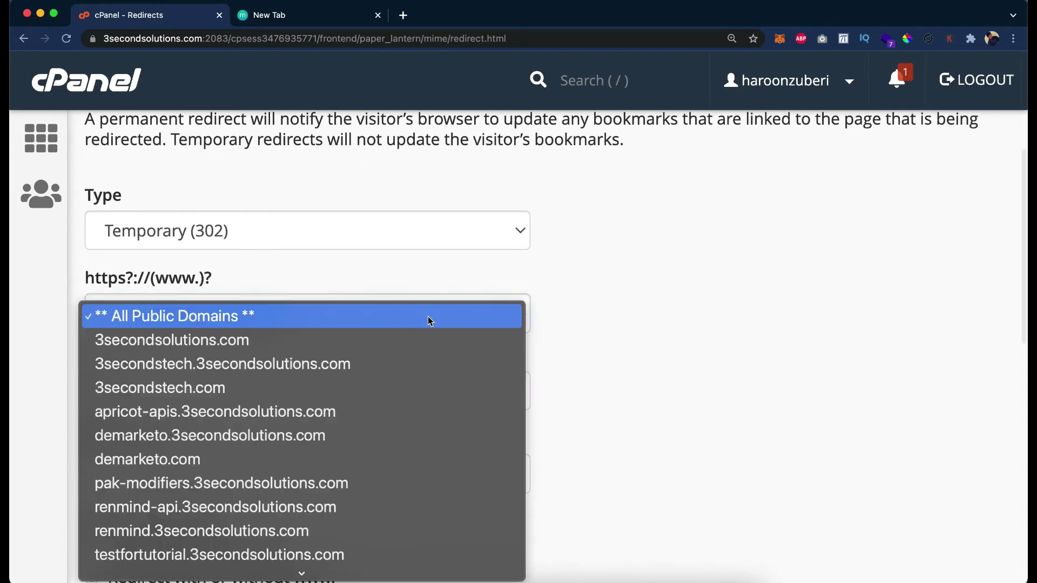
scroll(428, 317, "down", 2)
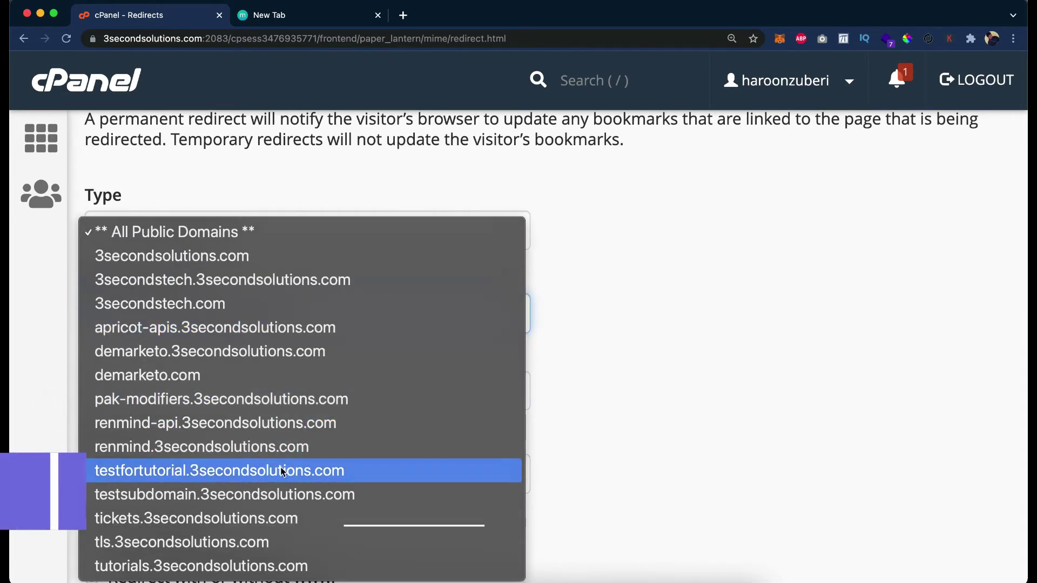
left_click(283, 471)
scroll(412, 407, "down", 2)
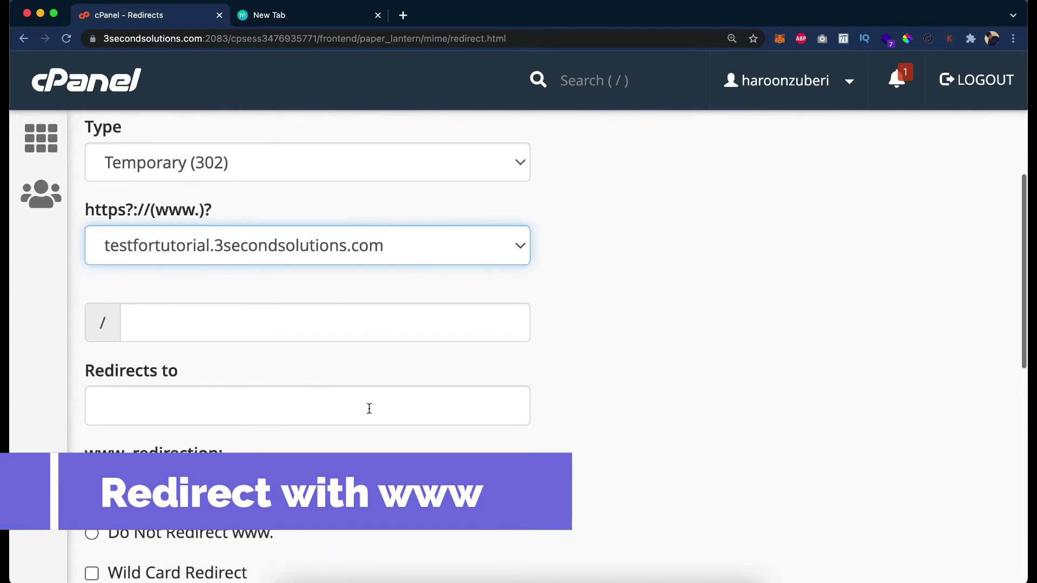
left_click(318, 408)
type("https://3sec")
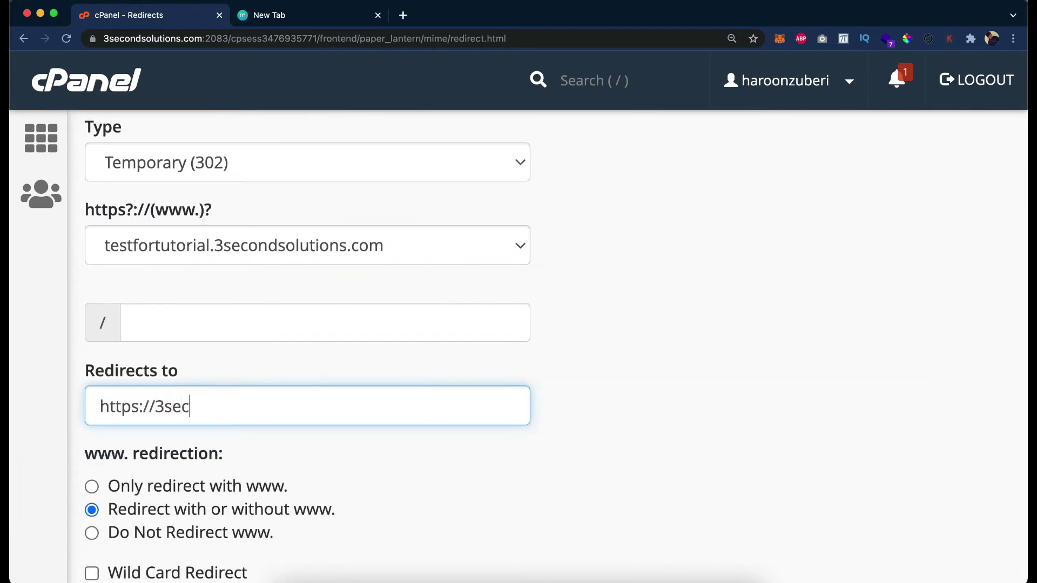
type("dondsolutions.com")
key("super+a")
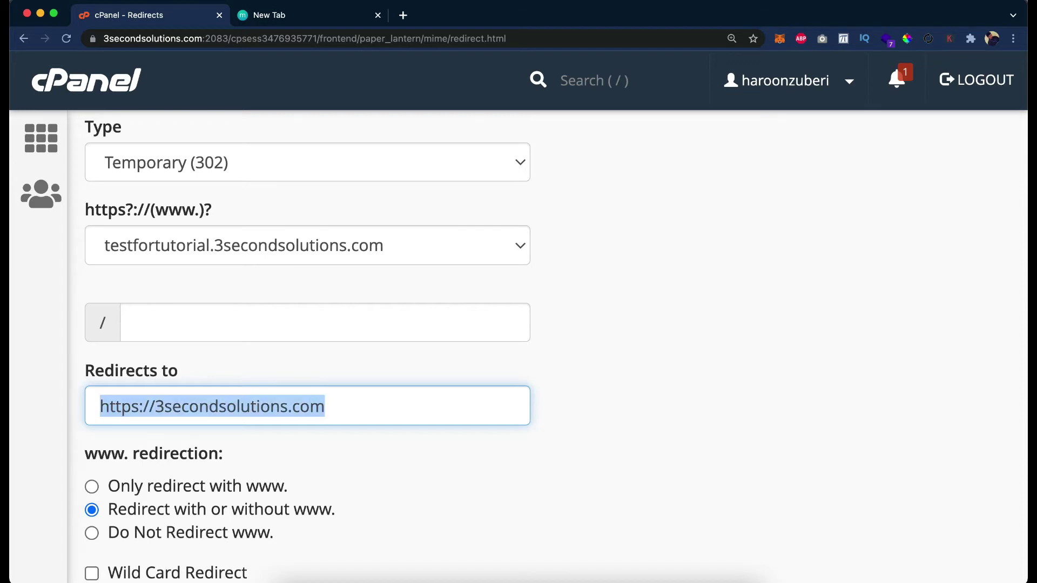
scroll(559, 463, "down", 3)
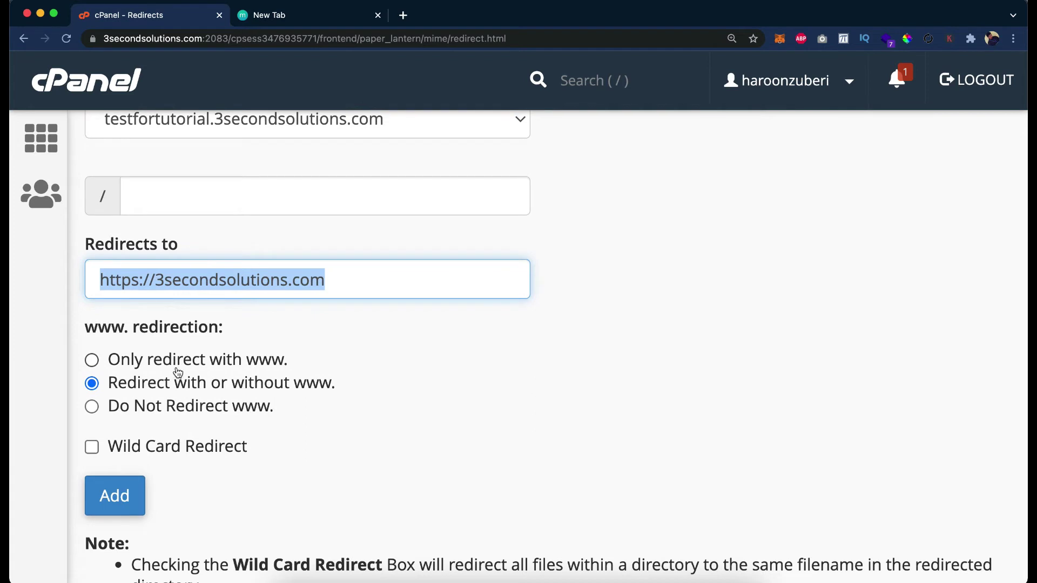
left_click(92, 361)
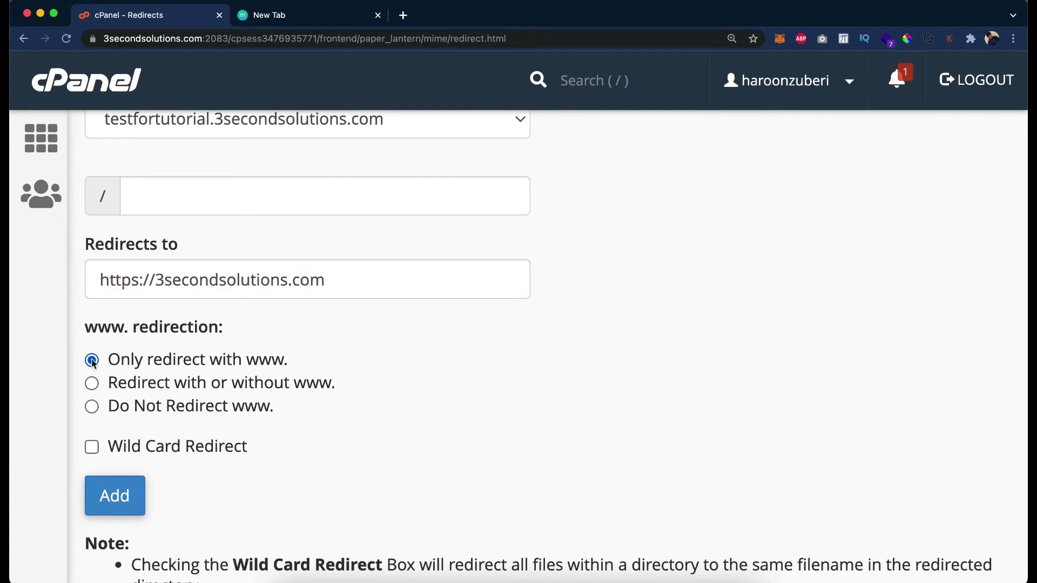
scroll(26, 369, "up", 5)
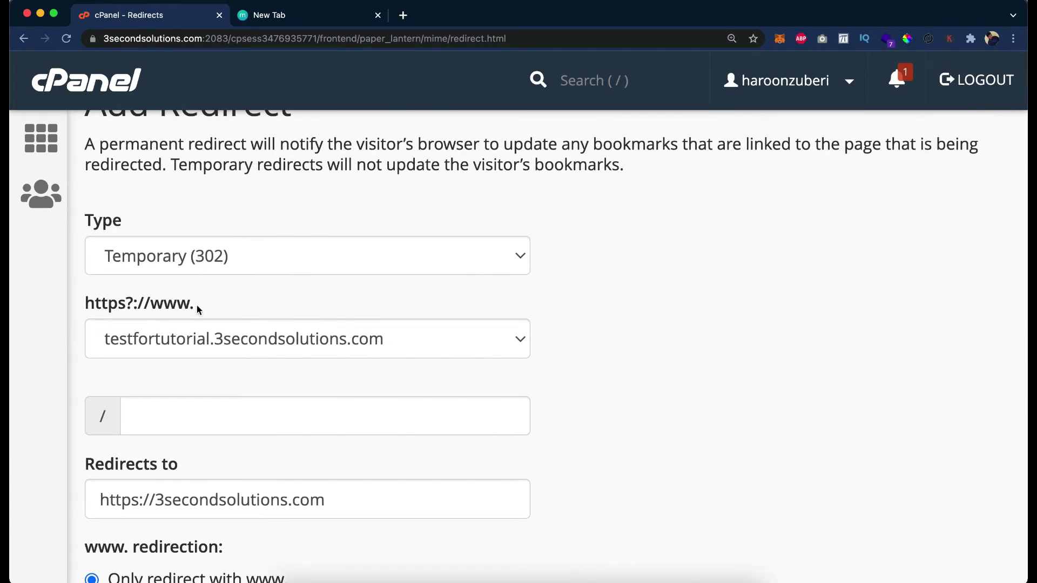
left_click_drag(196, 306, 151, 306)
left_click(151, 306)
Add the temporary redirect and highlight testfortutorial.3secondsolutions.com in the success message.
scroll(85, 520, "down", 8)
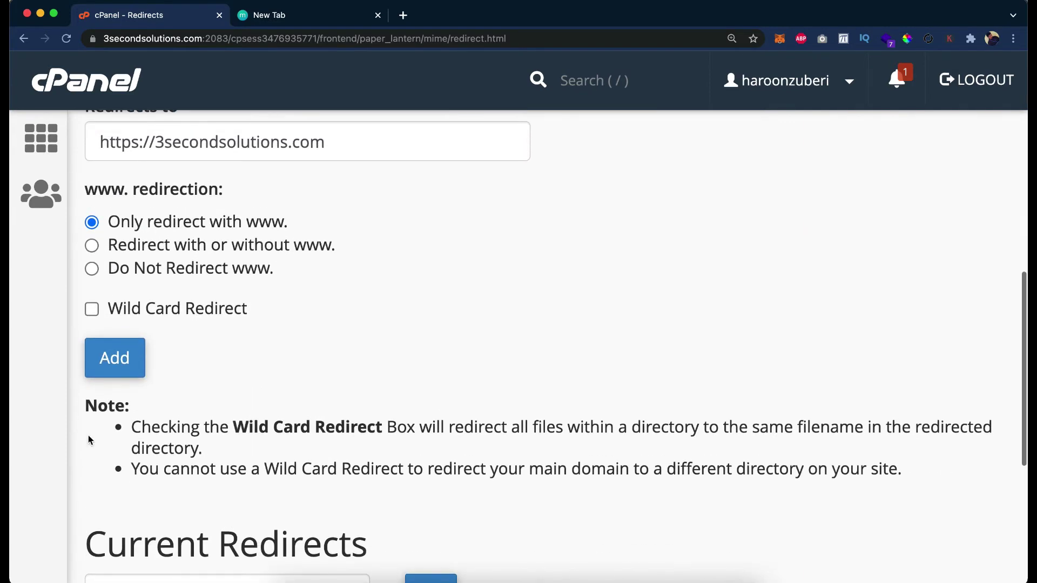
left_click(107, 367)
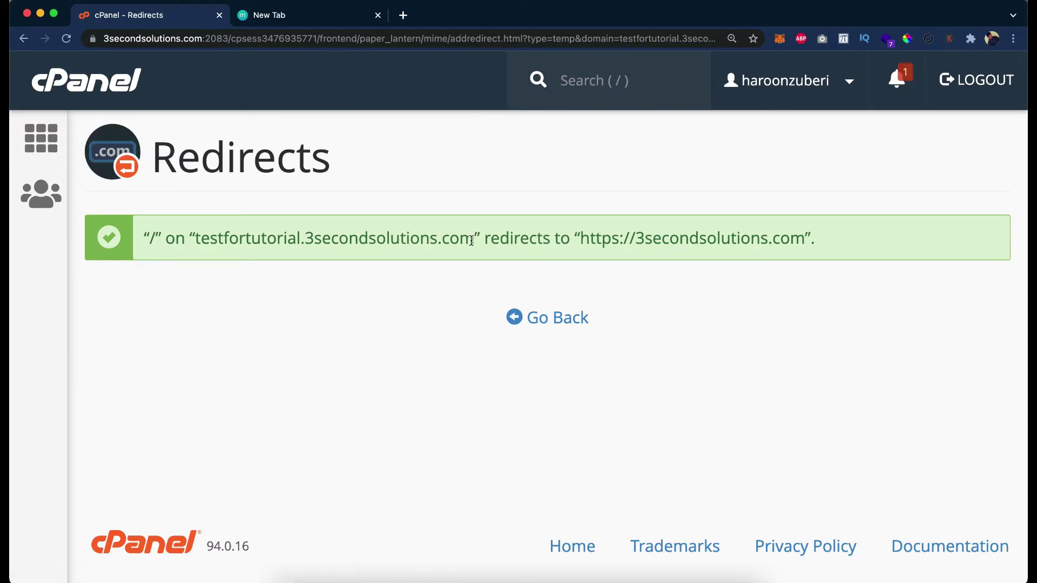
left_click_drag(461, 238, 356, 238)
left_click_drag(196, 239, 469, 243)
key("super+c")
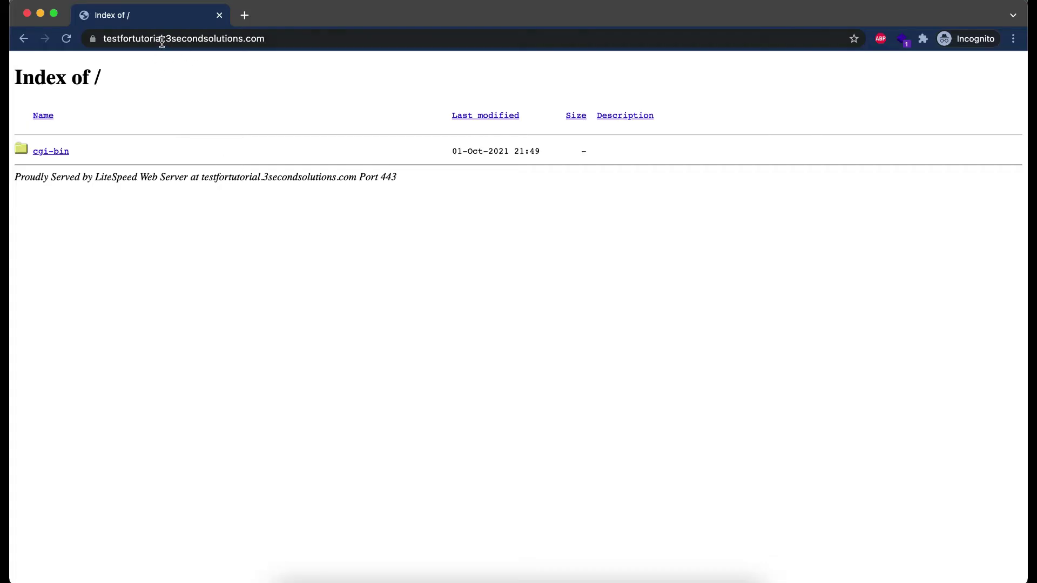
double_click(162, 42)
left_click(178, 367)
key("super+t")
key("super+v")
type("www.")
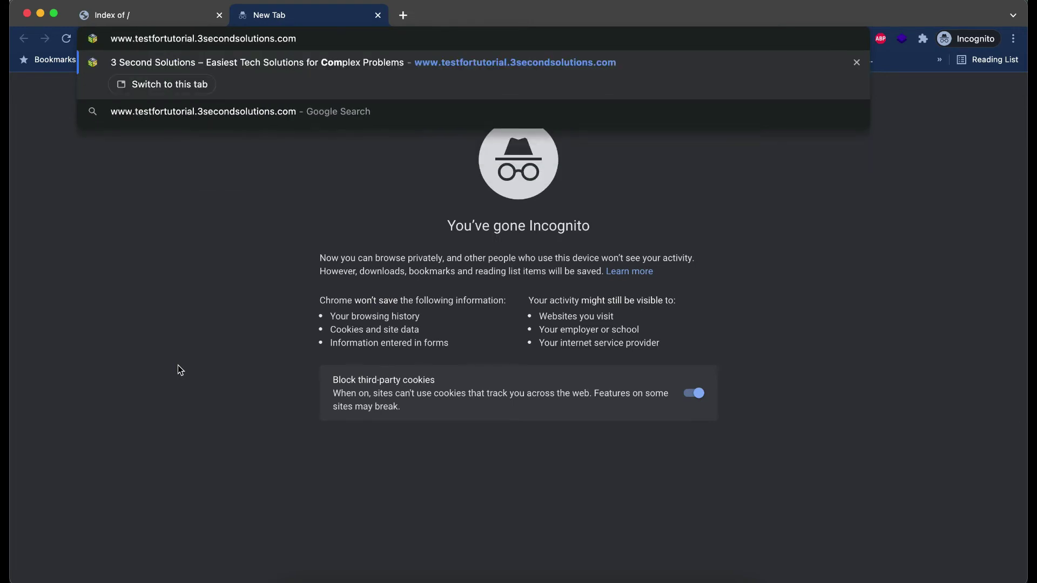
key("Return")
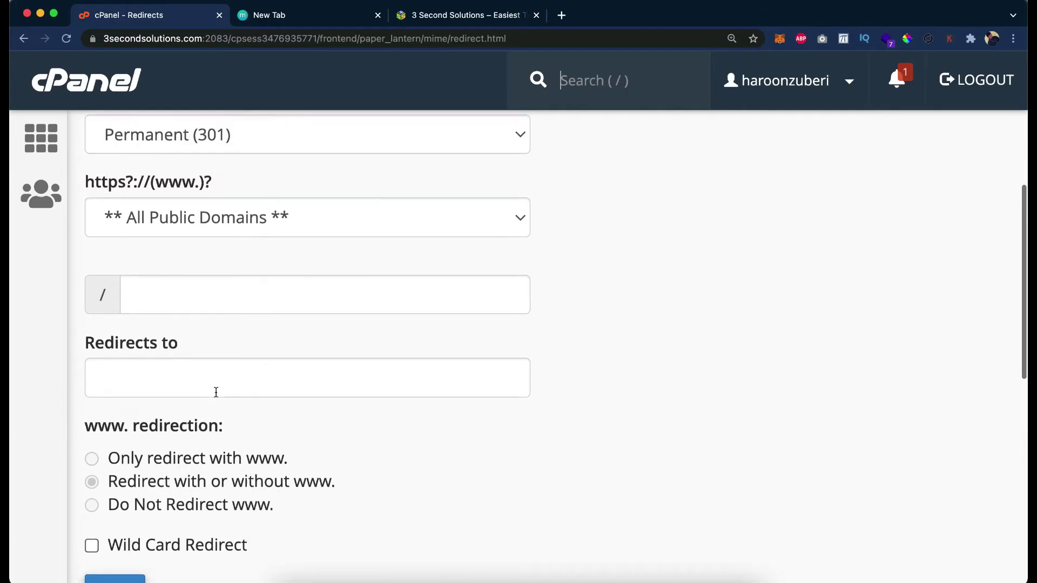
scroll(216, 392, "up", 2)
left_click(207, 301)
key("t")
key("Return")
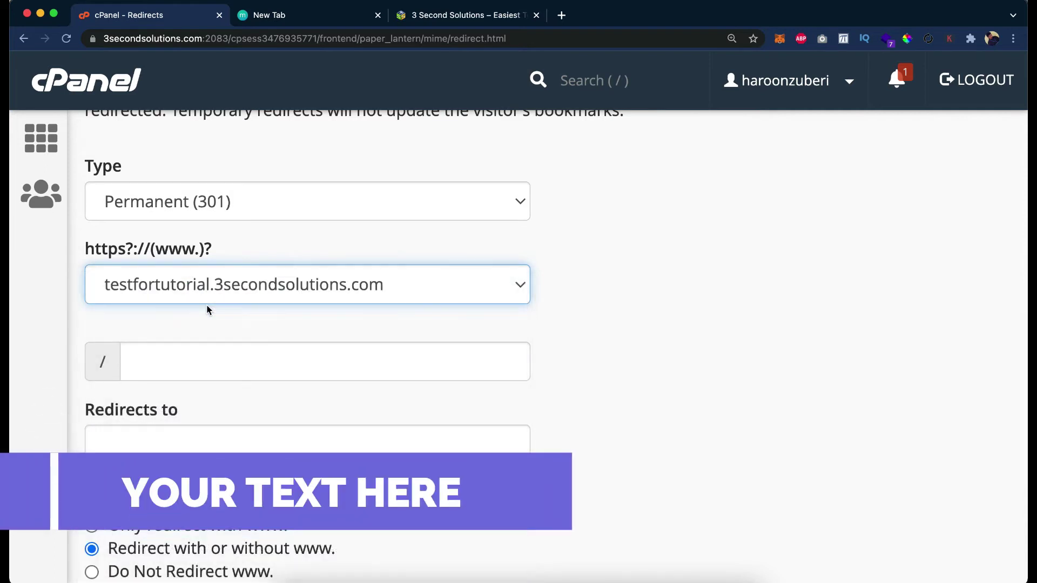
scroll(215, 363, "down", 3)
left_click(151, 306)
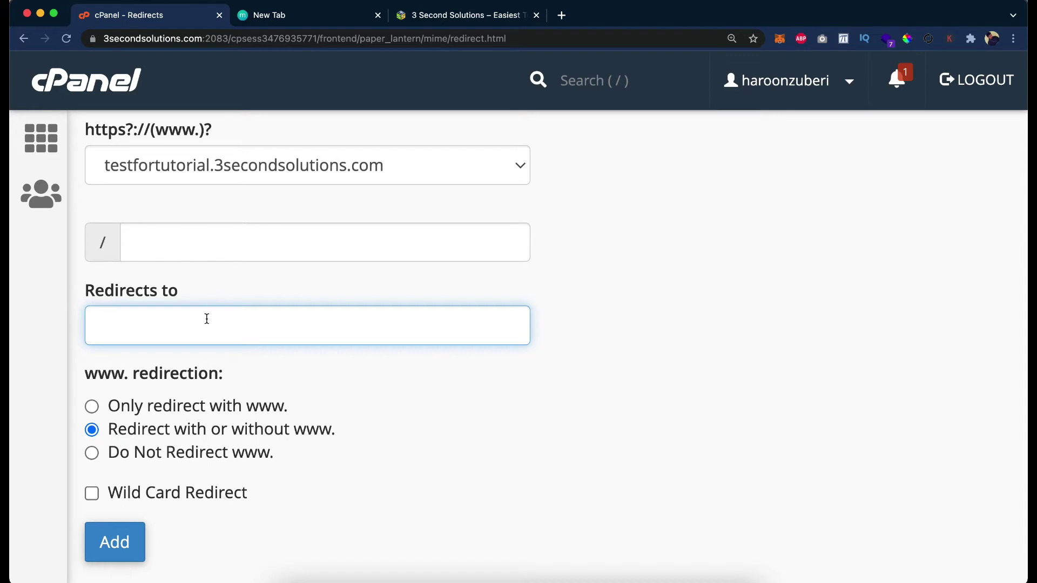
type("https://3secondsolutions.com")
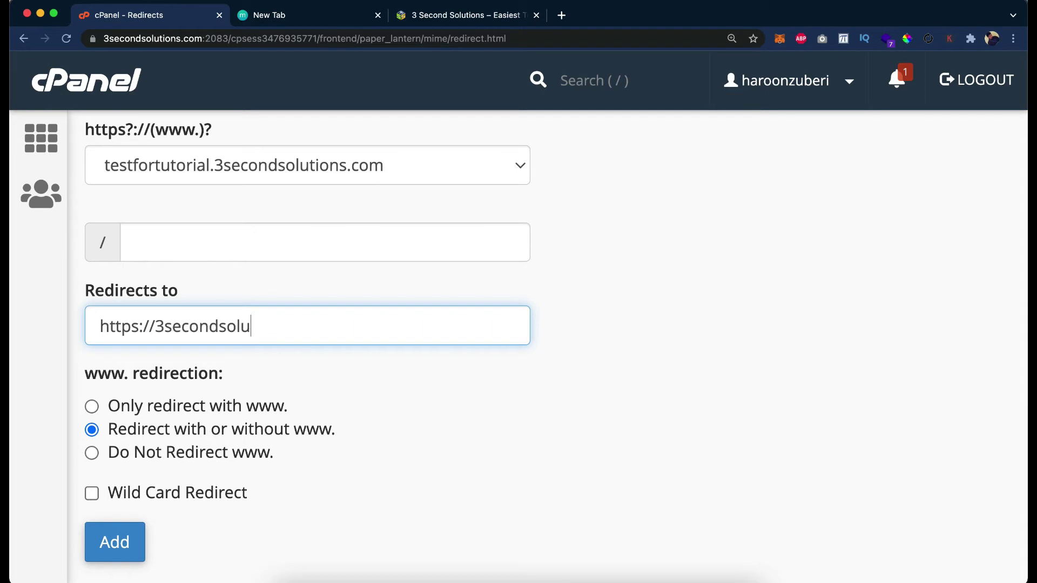
left_click(113, 547)
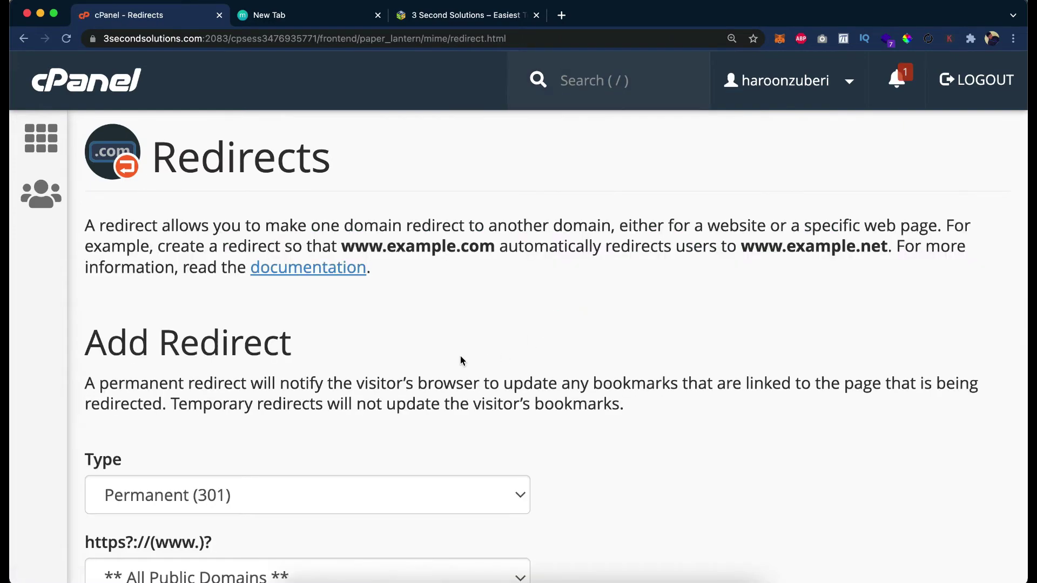
Load the testfortutorial subdomain in a private window to test the redirect.
key("super+shift+n")
key("super+v")
key("Return")
Delete the testfortutorial permanent redirect and go back to Redirects.
scroll(248, 424, "down", 7)
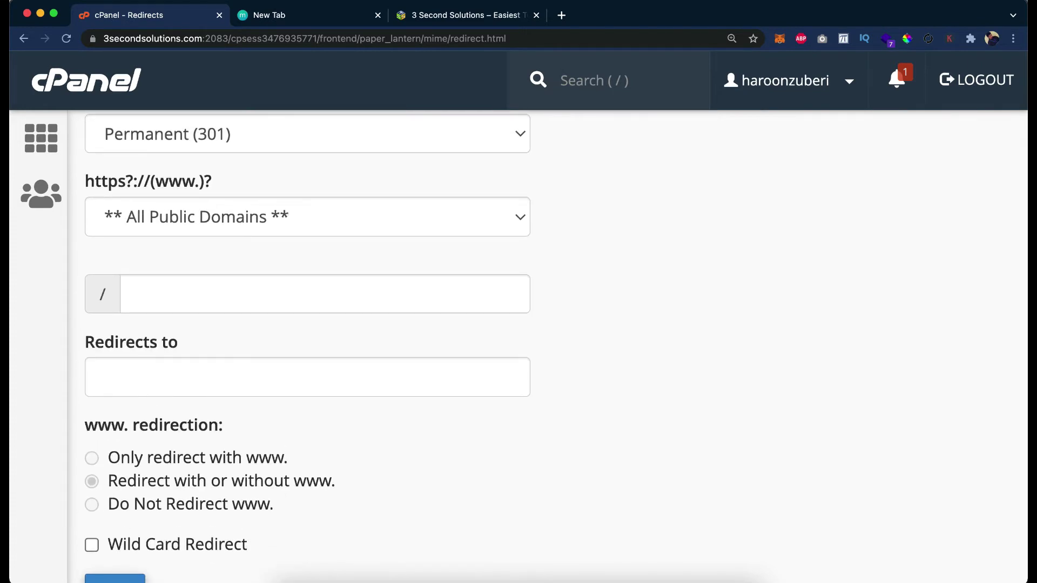
scroll(397, 485, "down", 10)
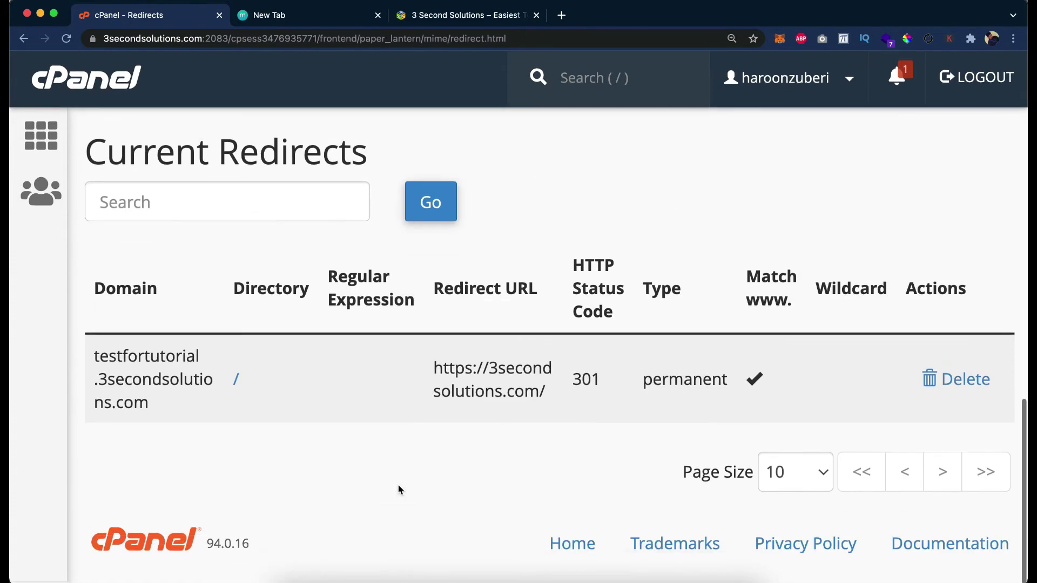
left_click(962, 387)
left_click(198, 262)
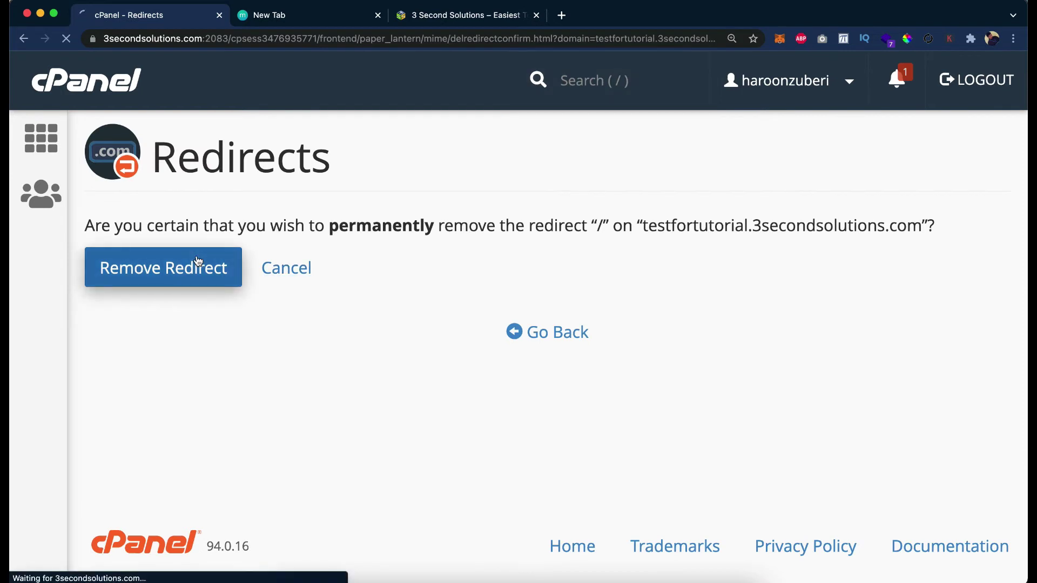
left_click(546, 319)
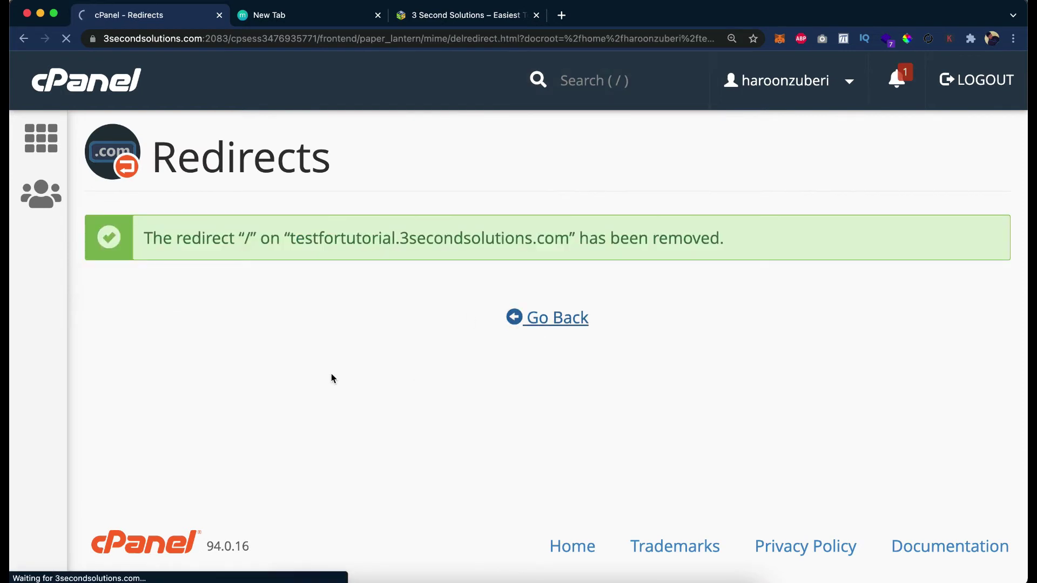
scroll(332, 378, "down", 4)
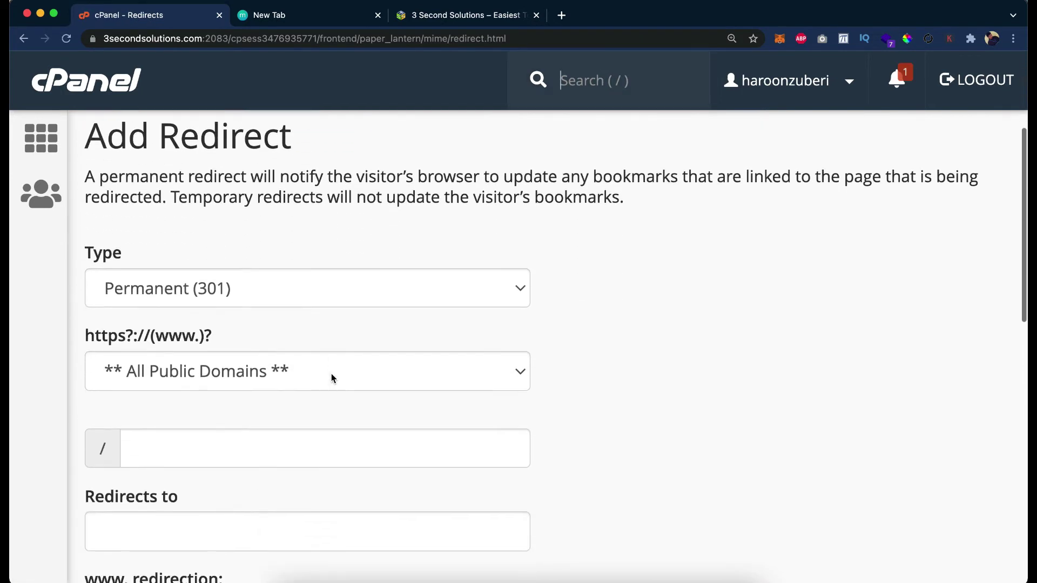
scroll(331, 373, "down", 2)
left_click(277, 203)
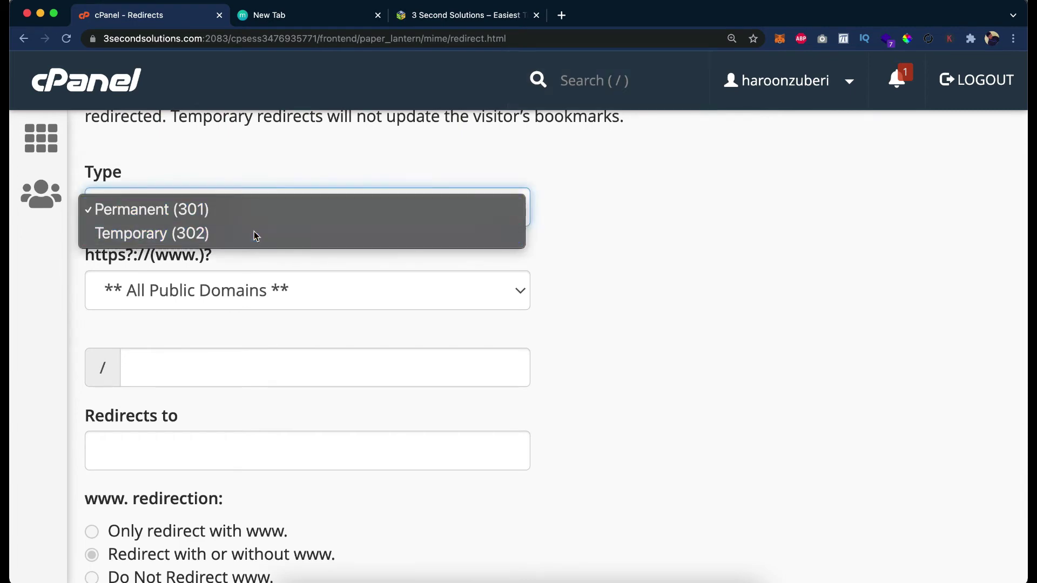
left_click(254, 233)
left_click(259, 297)
key("t")
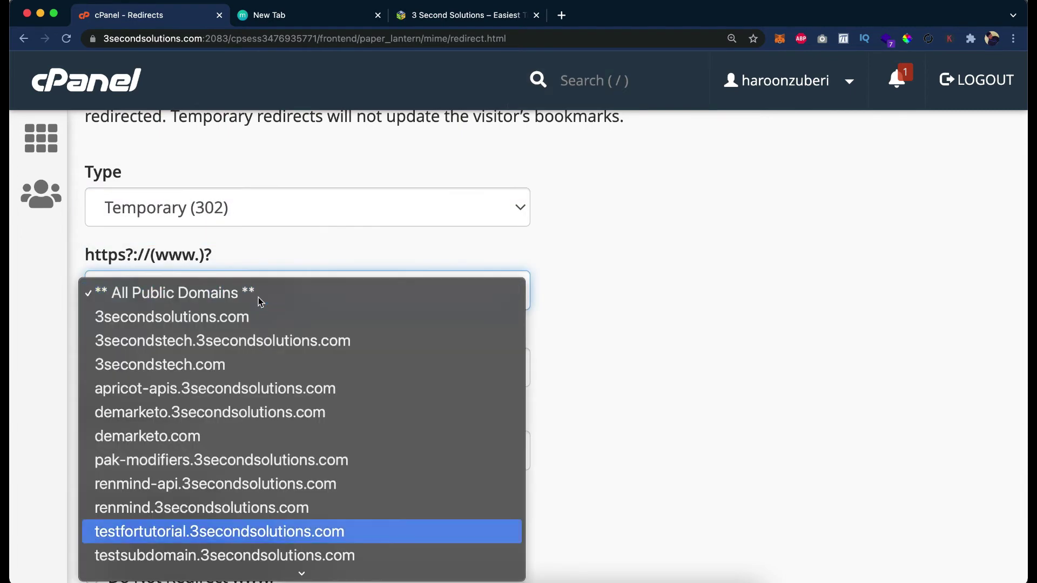
key("Return")
scroll(229, 430, "down", 2)
left_click(157, 376)
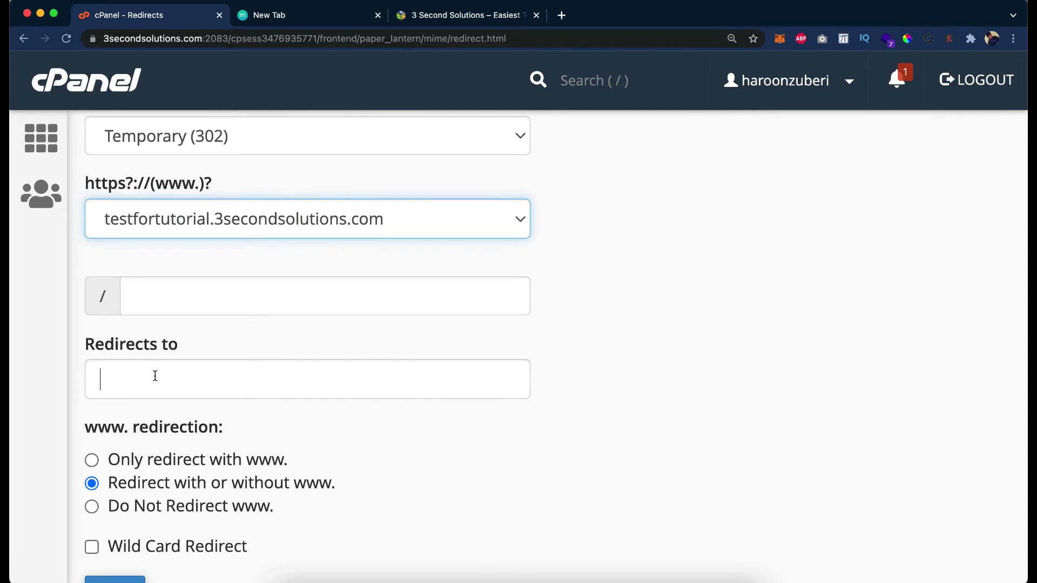
left_click(93, 507)
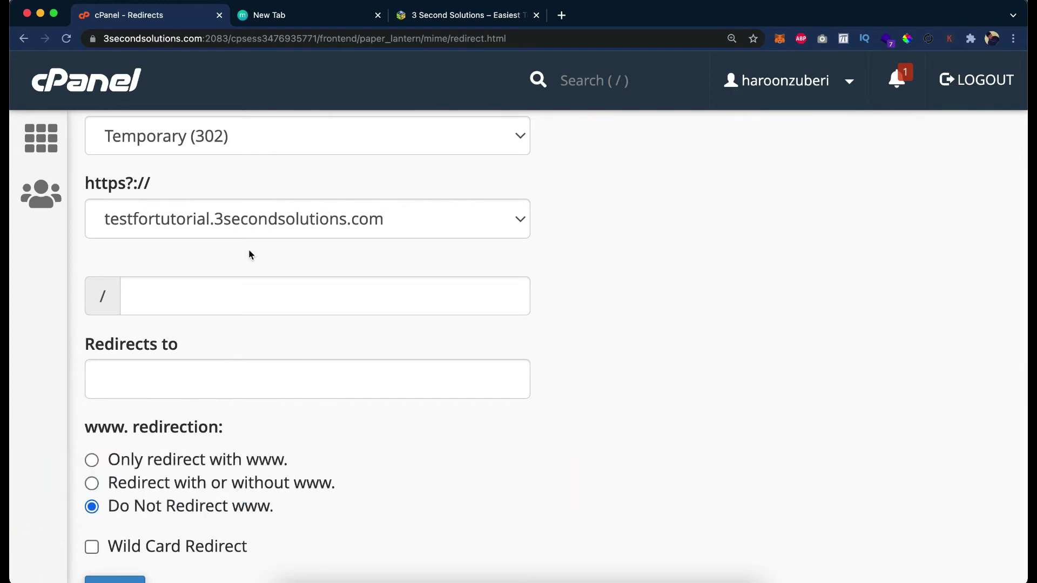
left_click(185, 369)
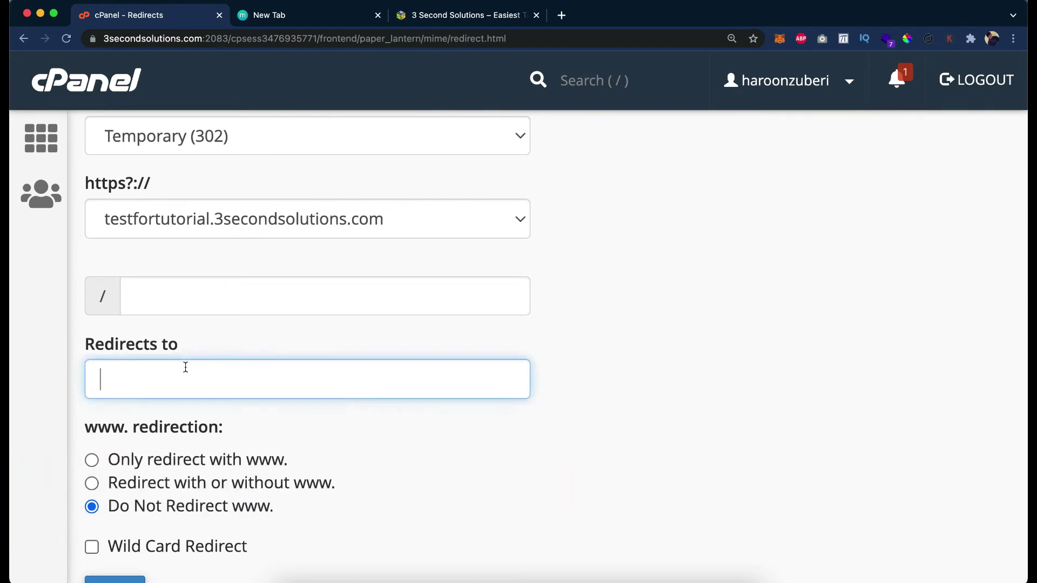
key("super+v")
key("super+a")
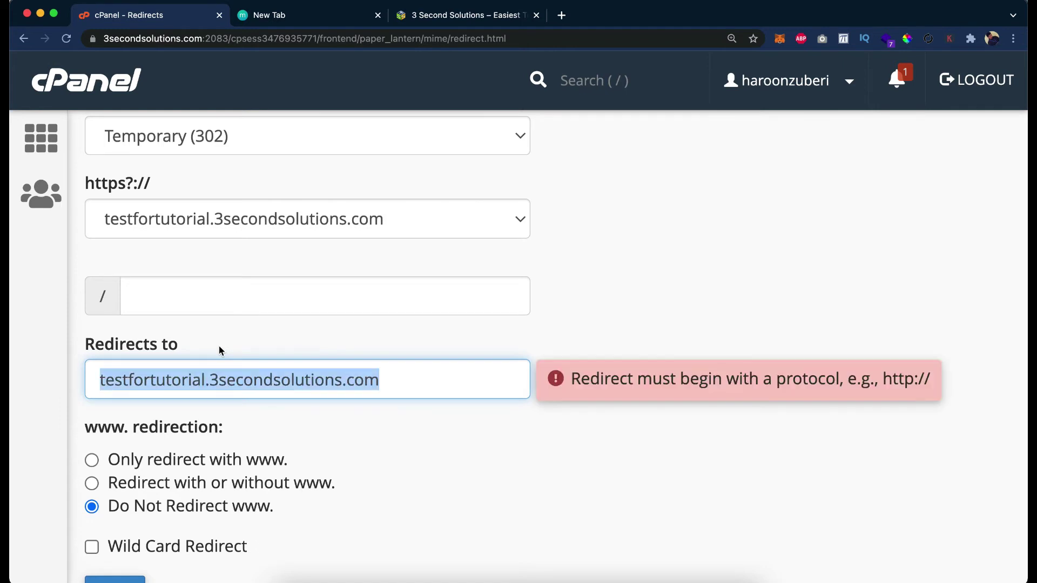
key("Left")
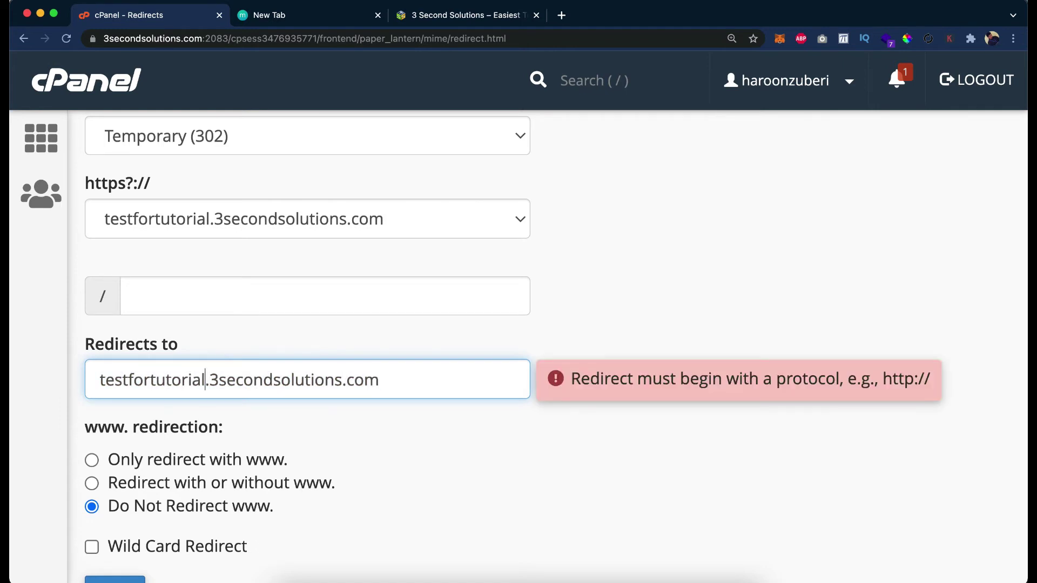
key("shift+super+Left")
type("https://")
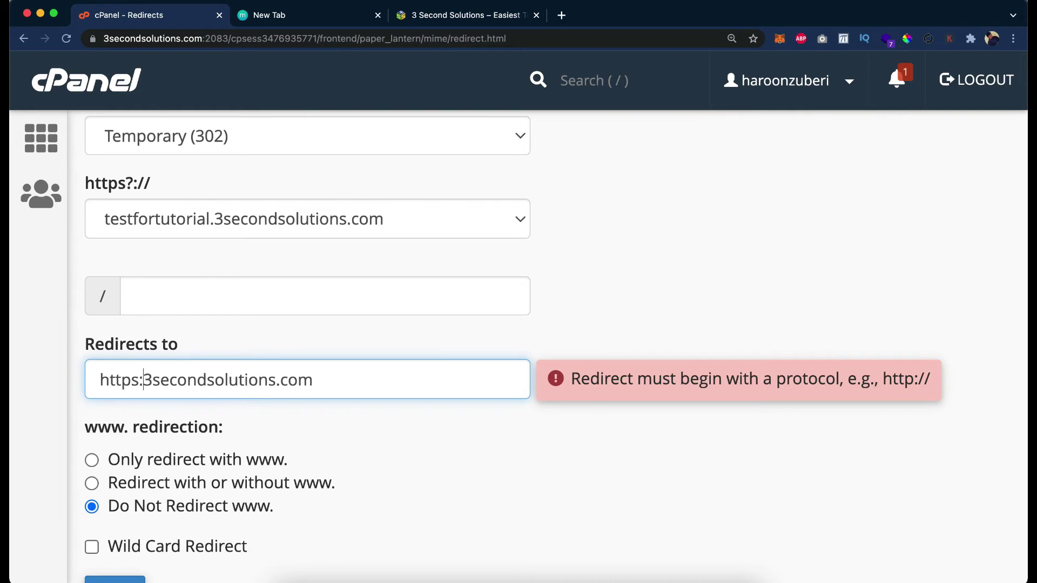
key("super+a")
scroll(24, 409, "down", 3)
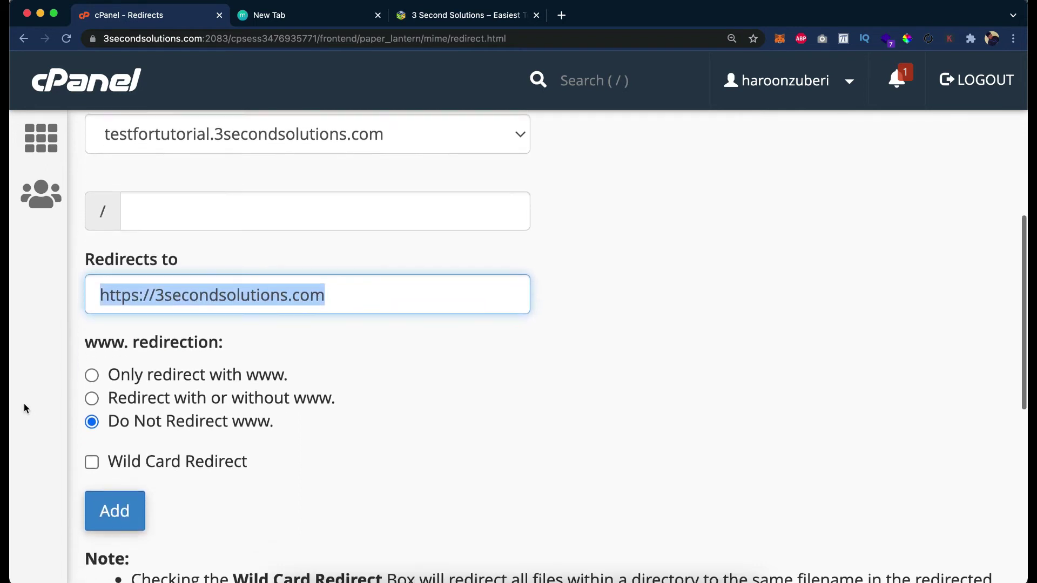
left_click(112, 516)
key("shift+super+n")
type("https://3secondsolutions.com")
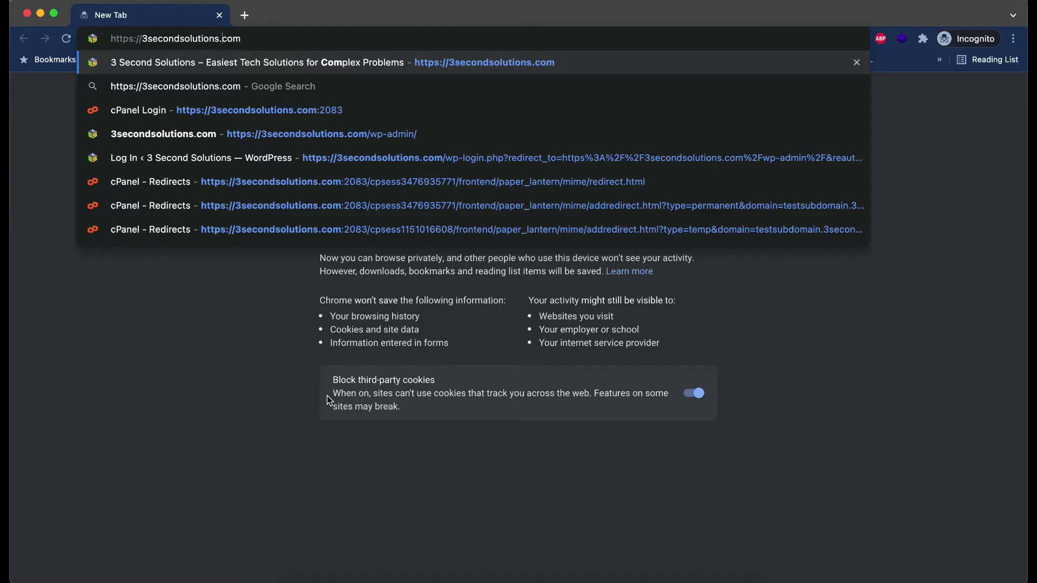
Load testfortutorial.3secondsolutions.com in the private window to test the temporary redirect.
key("super+a")
type("testfo")
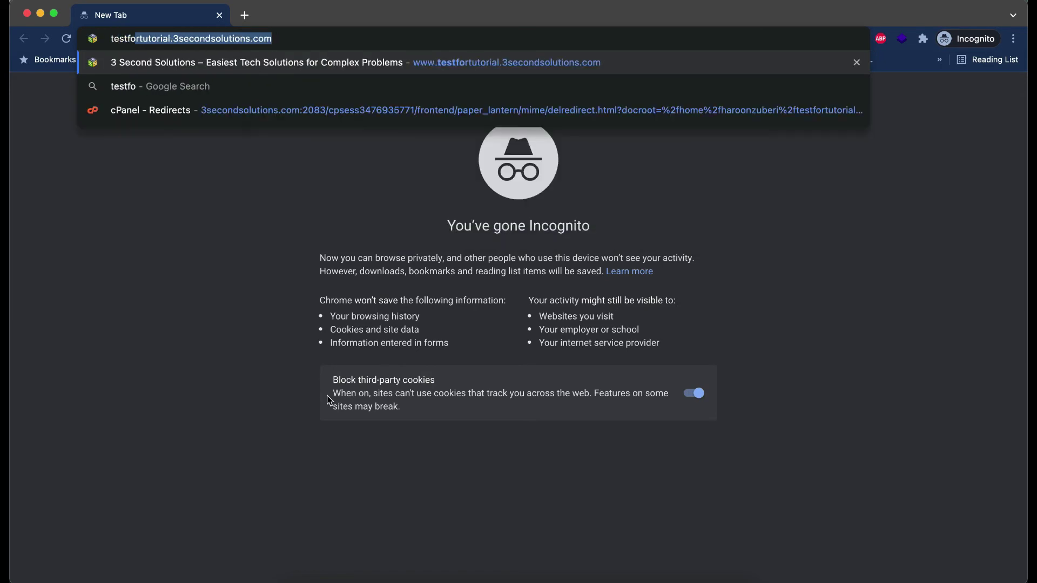
key("Return")
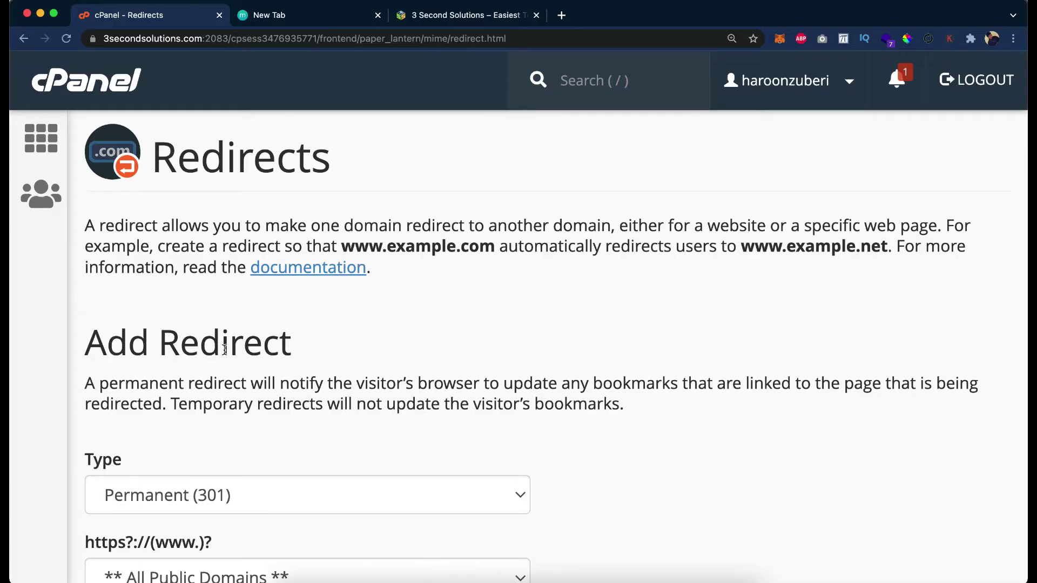
scroll(224, 349, "down", 15)
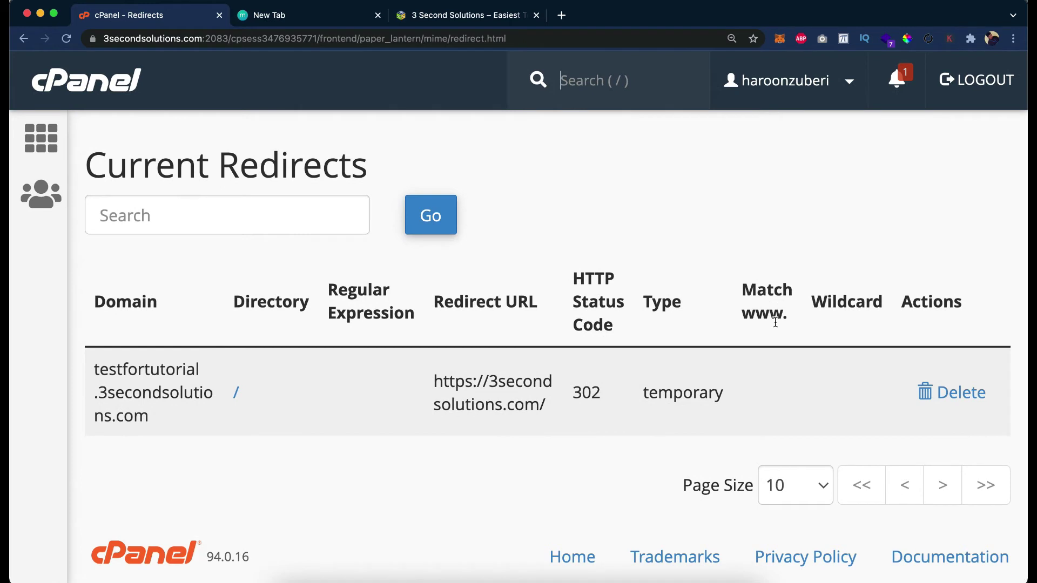
Delete the 302 temporary redirect and return to the Redirects page.
left_click(956, 393)
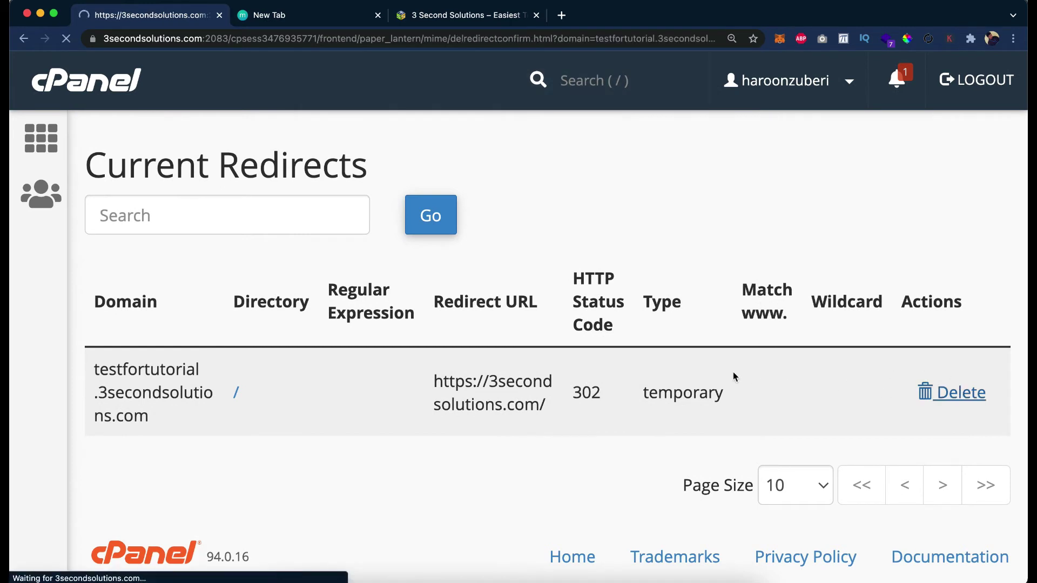
left_click(165, 259)
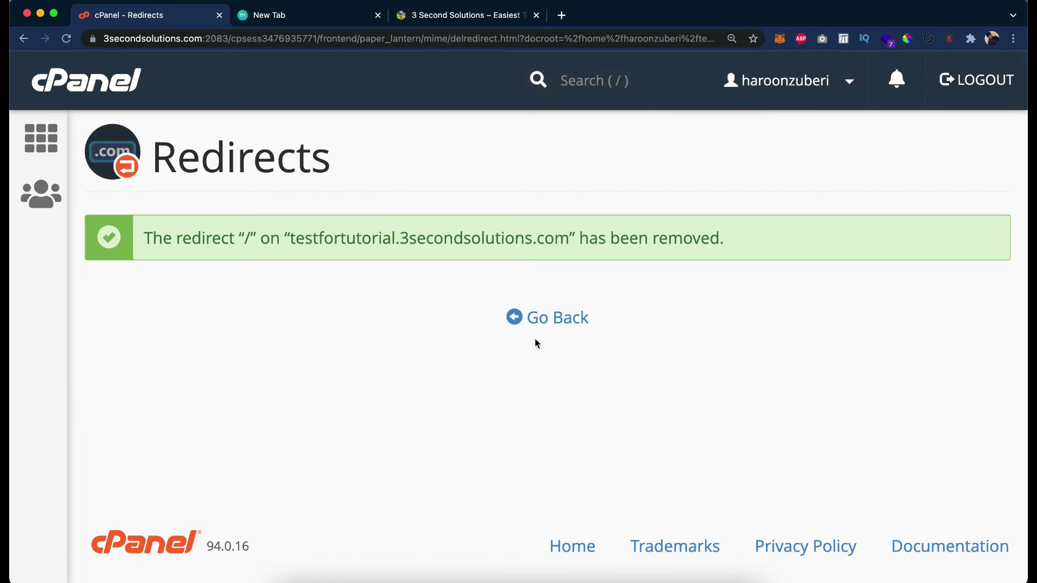
left_click(555, 324)
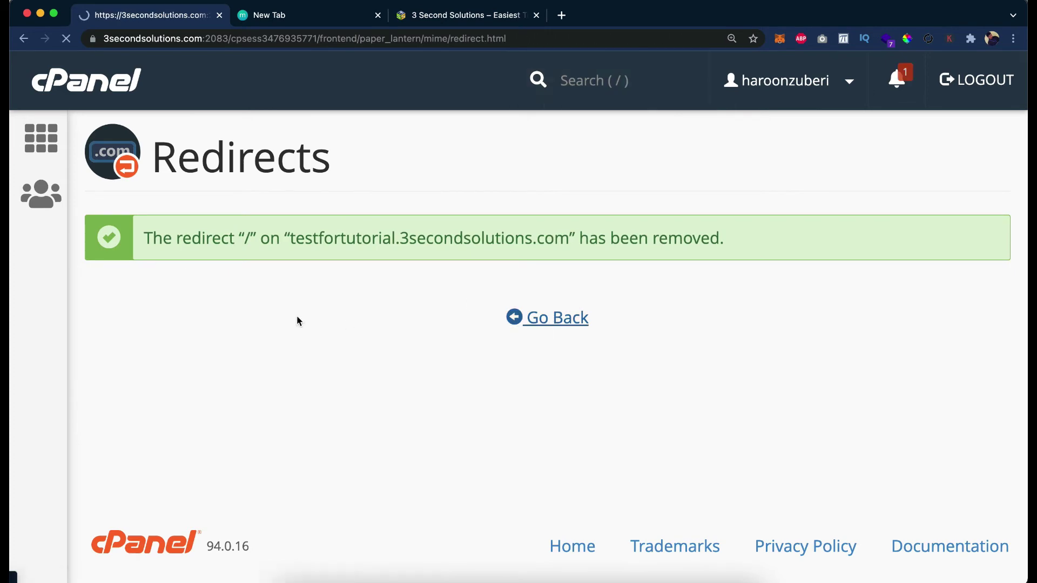
scroll(297, 318, "down", 10)
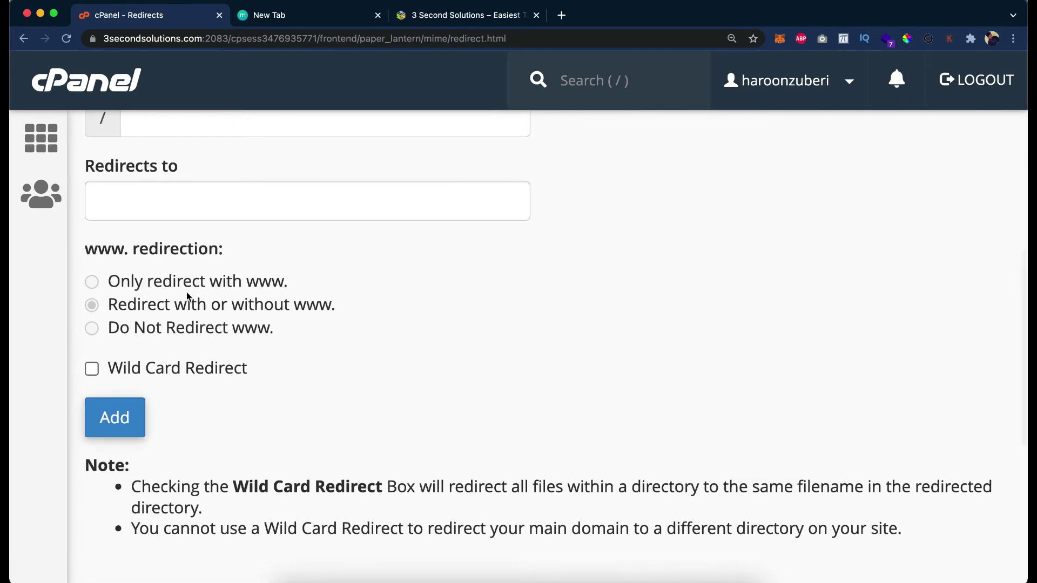
scroll(265, 327, "up", 3)
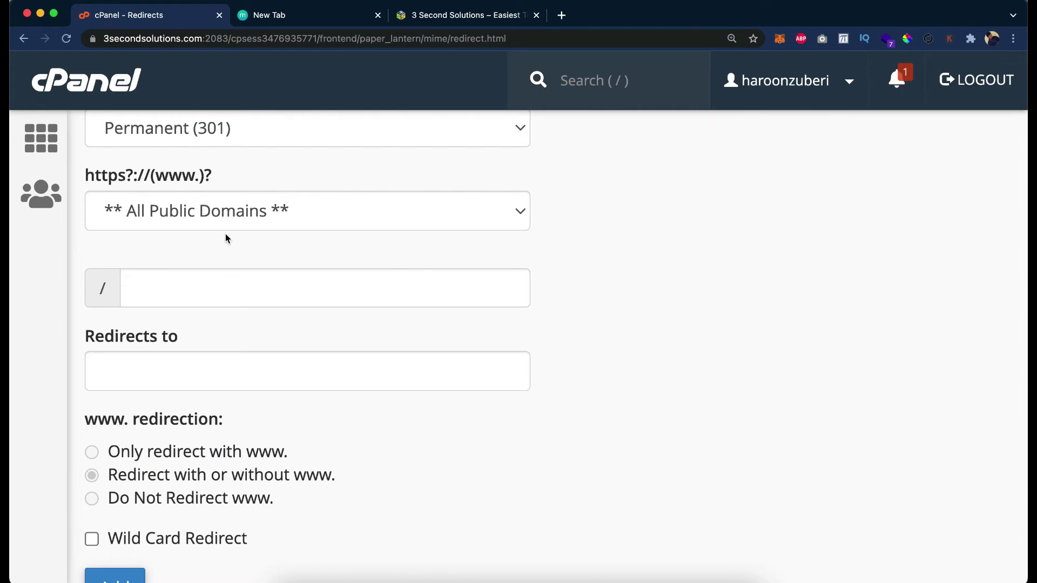
Choose testfortutorial.3secondsolutions.com as the domain and type 'test/test' in a new tab.
left_click(263, 222)
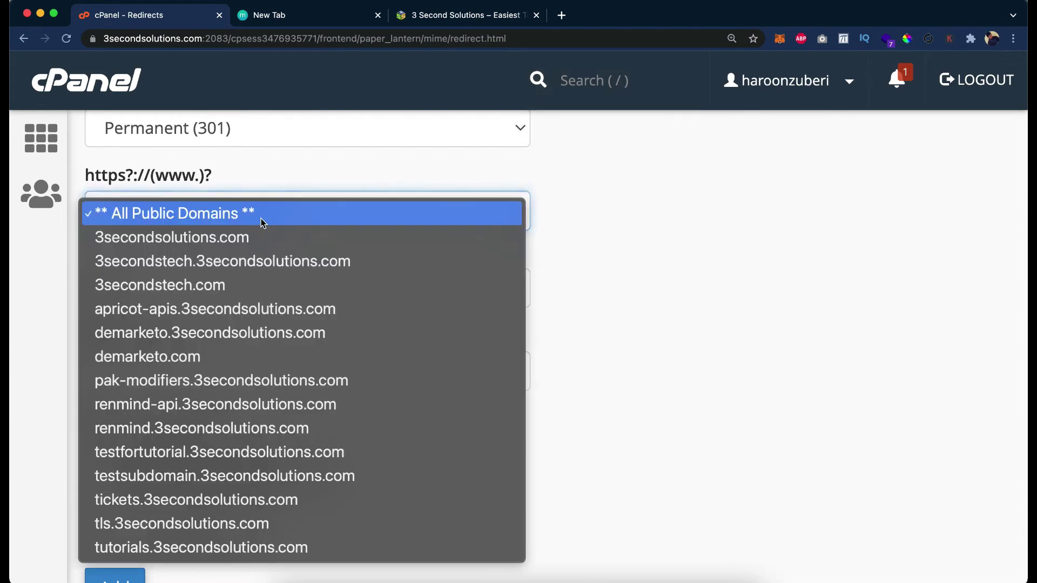
left_click(226, 452)
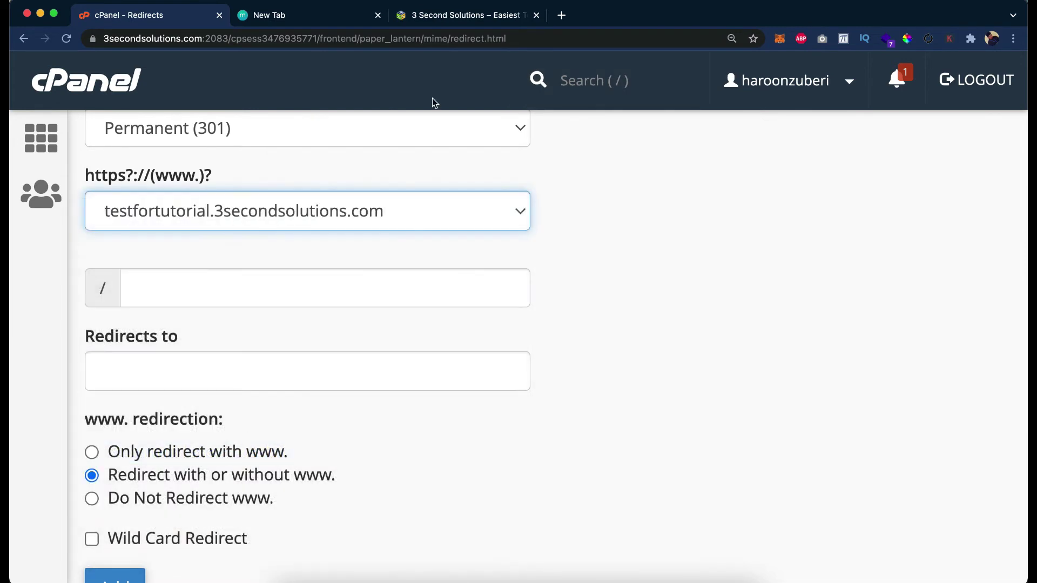
key("super+t")
type("testf")
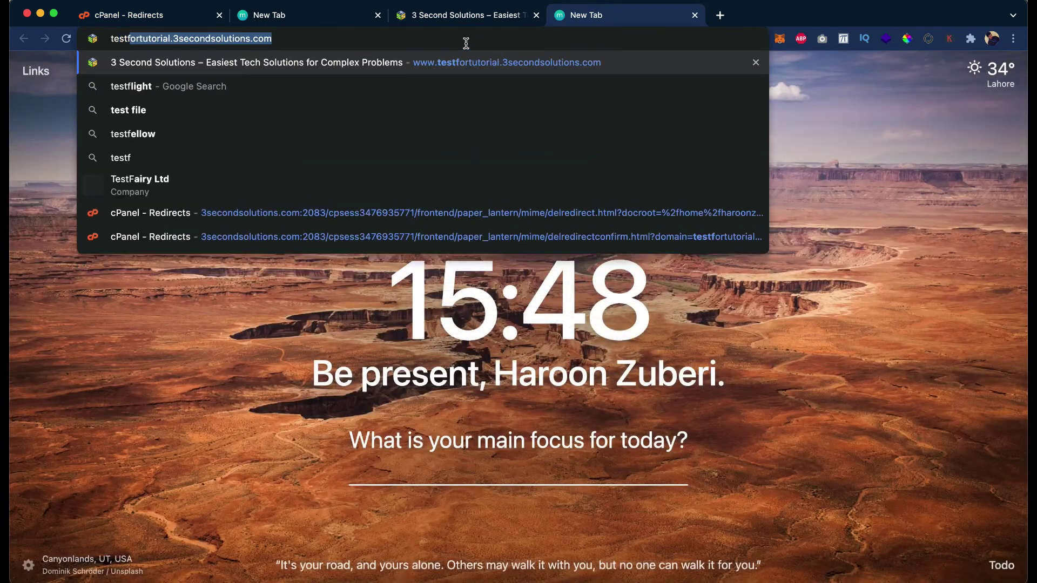
type("/test")
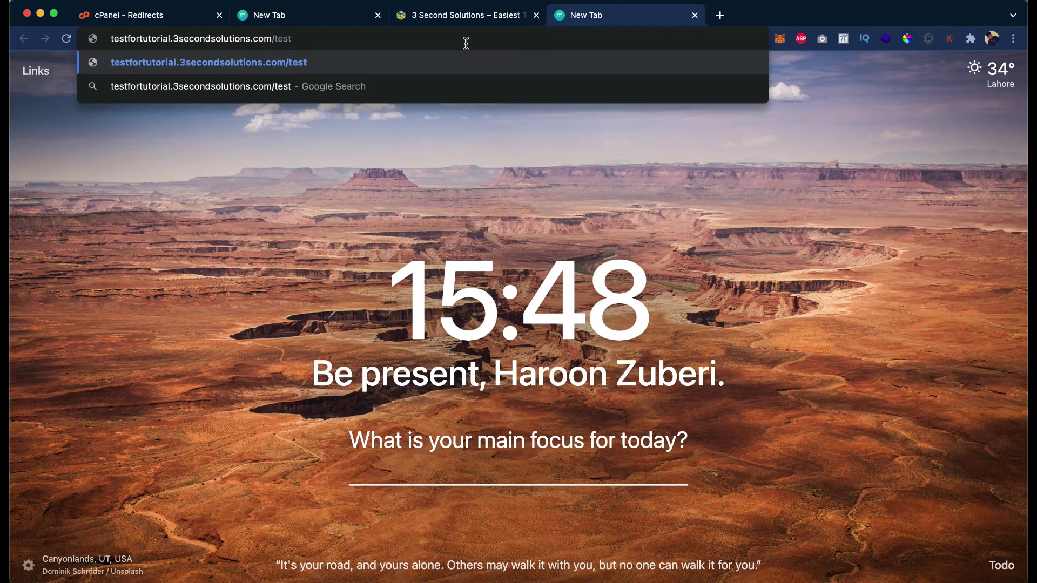
Delete the testfortutorial. prefix from the new tab's address.
key("super+Left")
key("alt+shift+Right")
key("alt+shift+Right")
key("BackSpace")
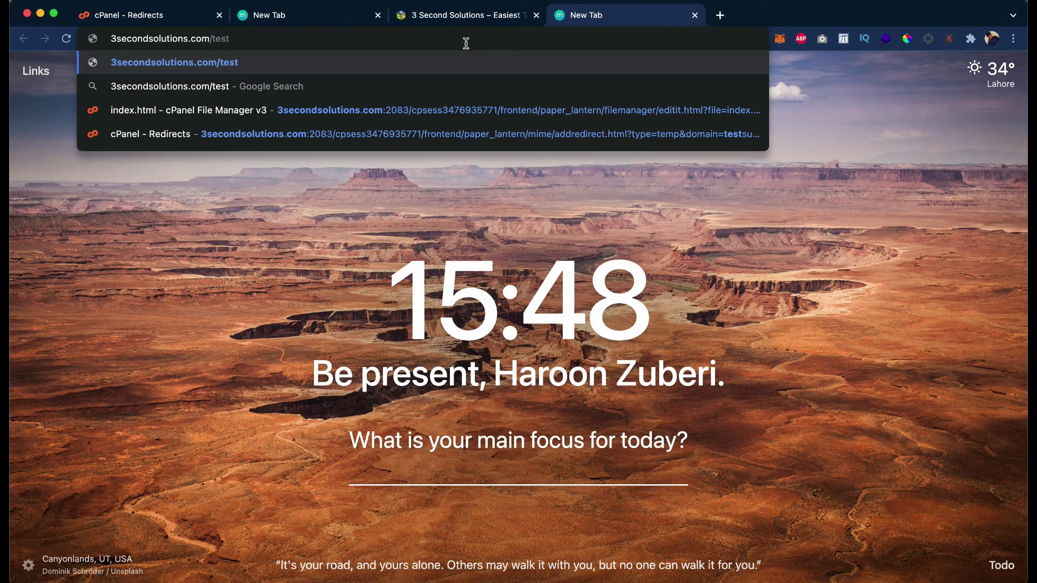
Return to the cPanel Redirects tab with its empty Permanent (301) form for testfortutorial.
key("super+1")
scroll(458, 164, "down", 1)
scroll(458, 164, "up", 2)
scroll(458, 164, "down", 1)
scroll(319, 375, "down", 2)
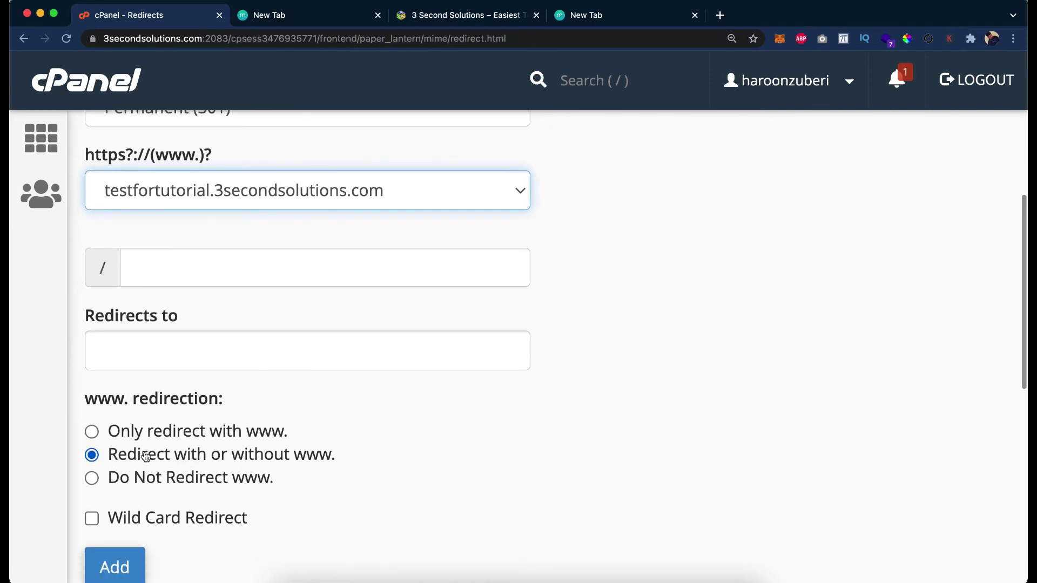
scroll(148, 458, "up", 1)
left_click(216, 357)
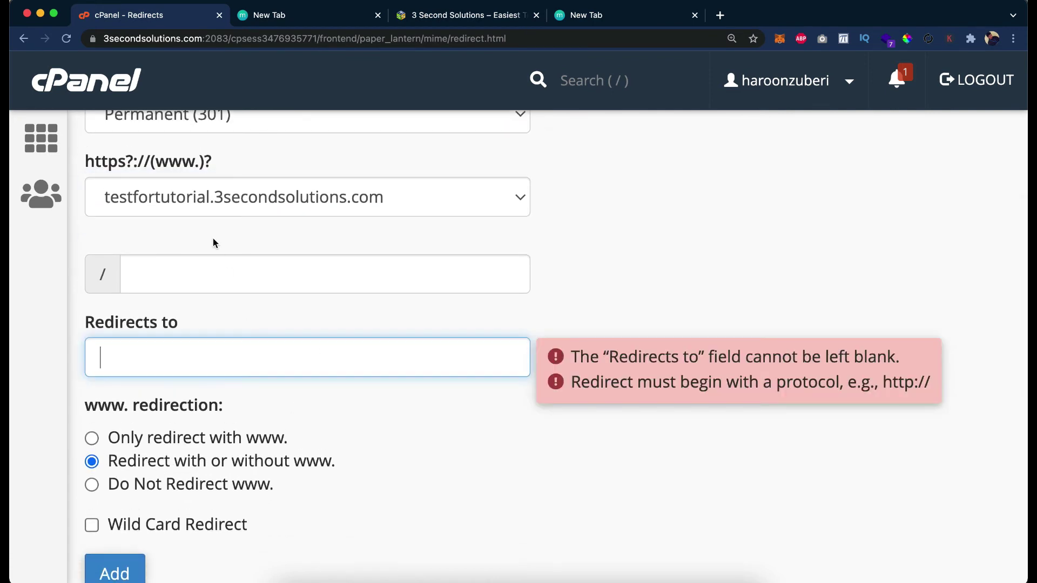
type("https://3")
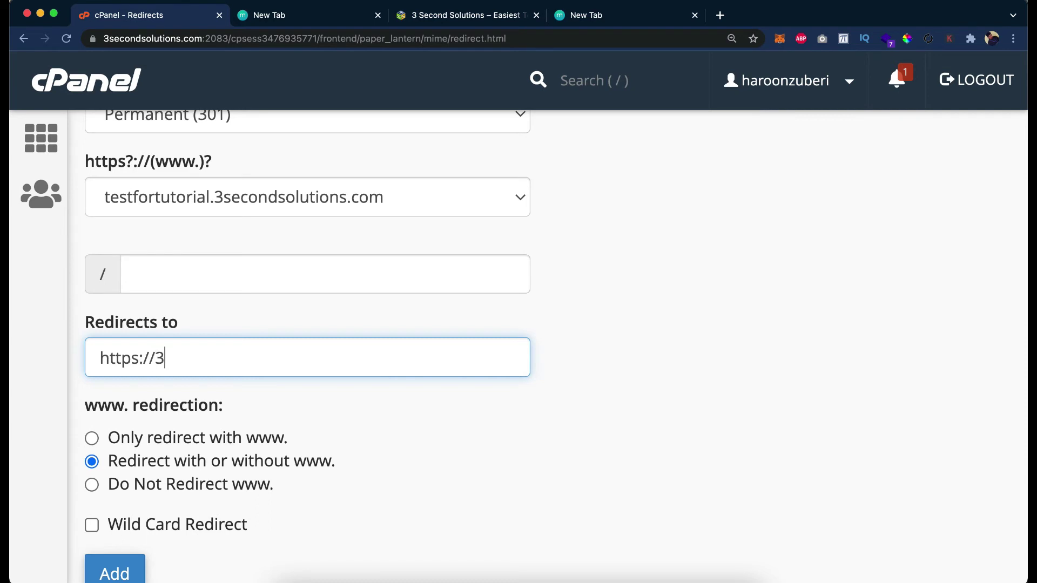
type("secondsolutions.com")
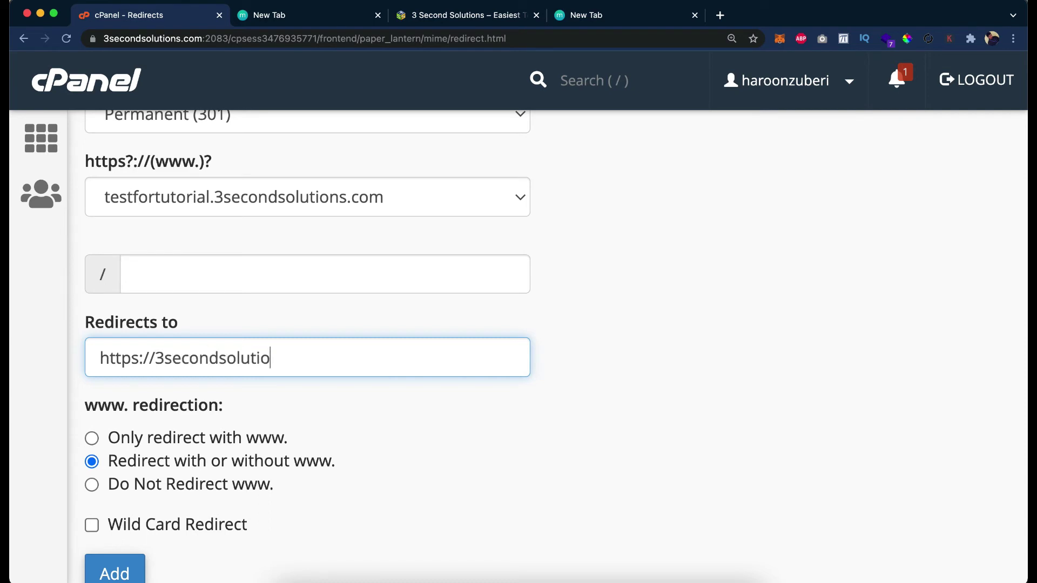
key("super+a")
key("super+c")
scroll(213, 280, "down", 2)
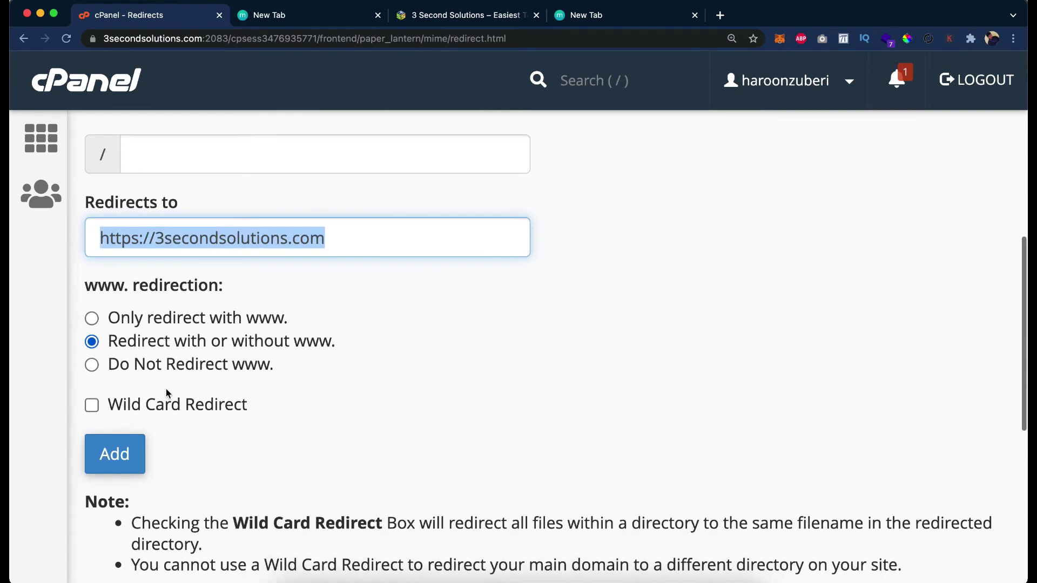
left_click(92, 406)
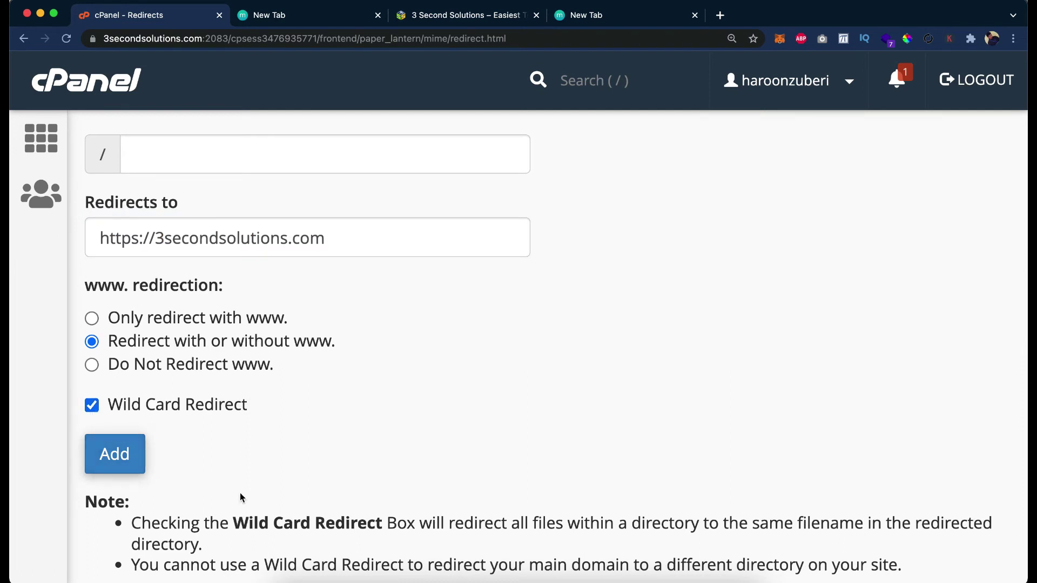
Review the wildcard notes and main-domain warning, then add the wildcard redirect.
scroll(240, 493, "down", 2)
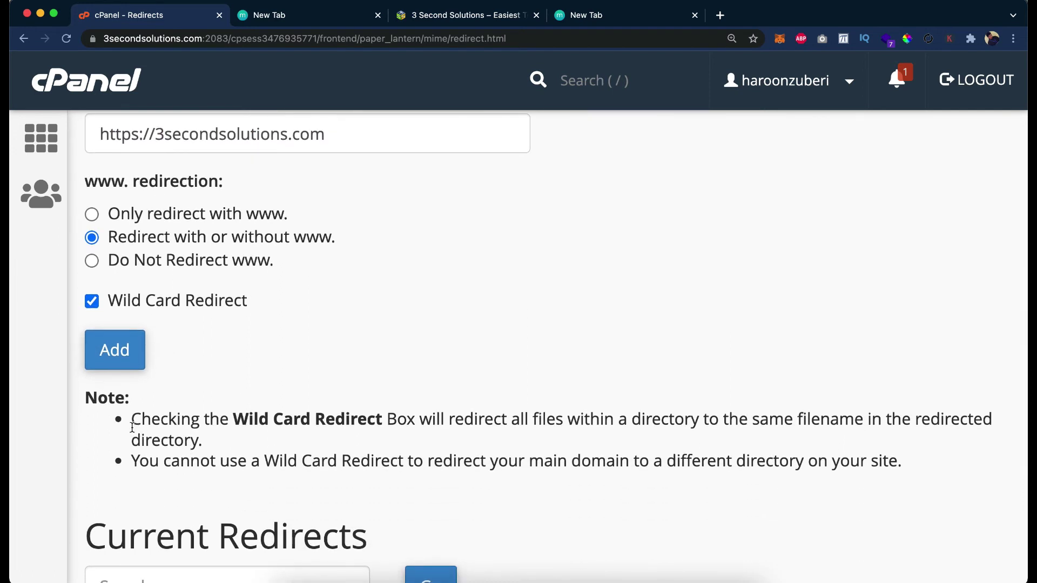
left_click_drag(131, 421, 482, 439)
left_click(231, 434)
left_click_drag(141, 462, 624, 459)
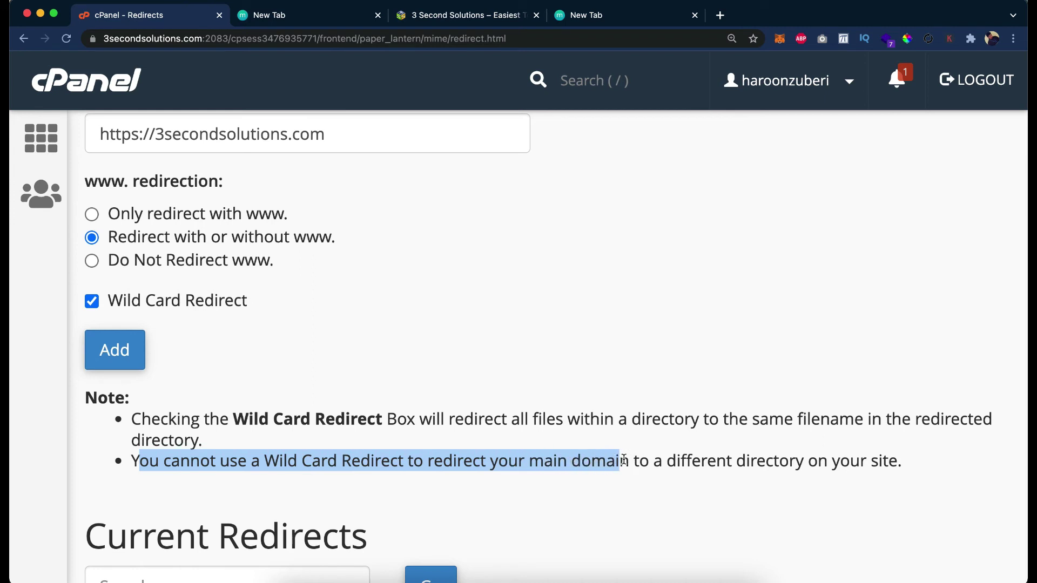
left_click_drag(624, 459, 627, 459)
scroll(180, 435, "up", 3)
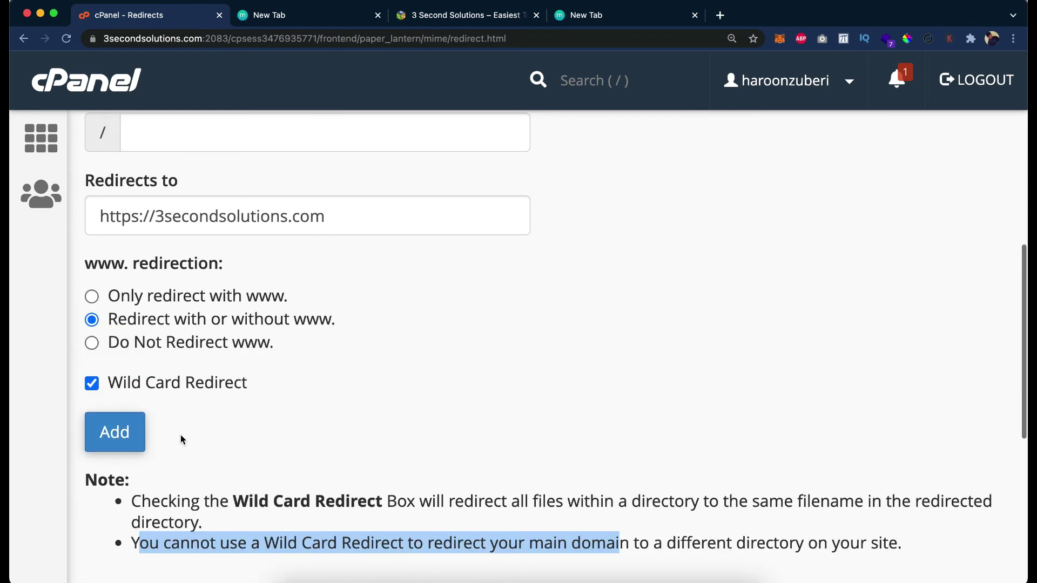
left_click(114, 430)
scroll(547, 365, "up", 3)
scroll(547, 370, "up", 3)
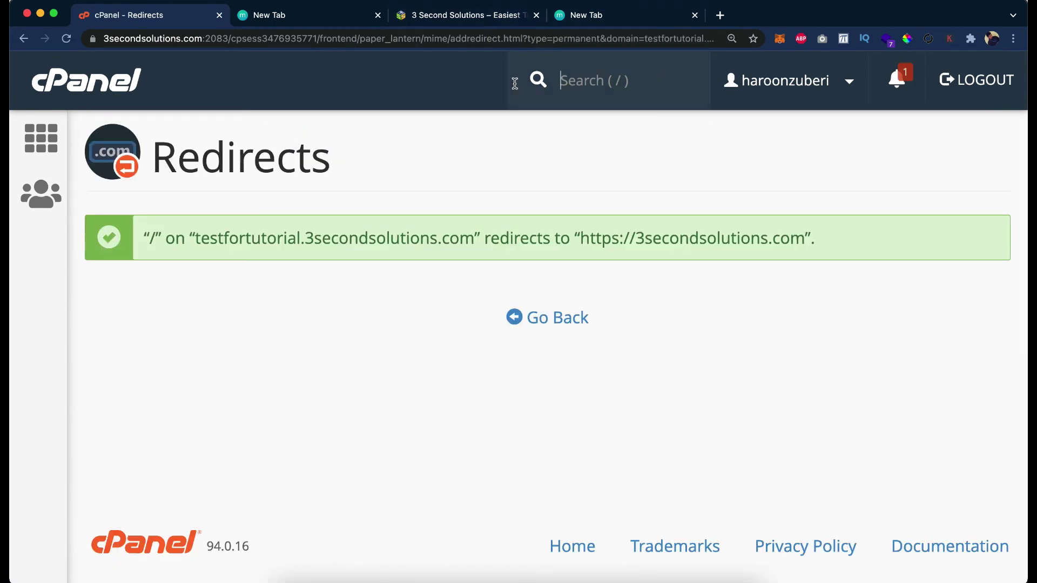
In a private window, load testsubdomain.3secondsolutions.com/test and inspect the resulting address.
key("super+shift+n")
key("super+v")
key("super+a")
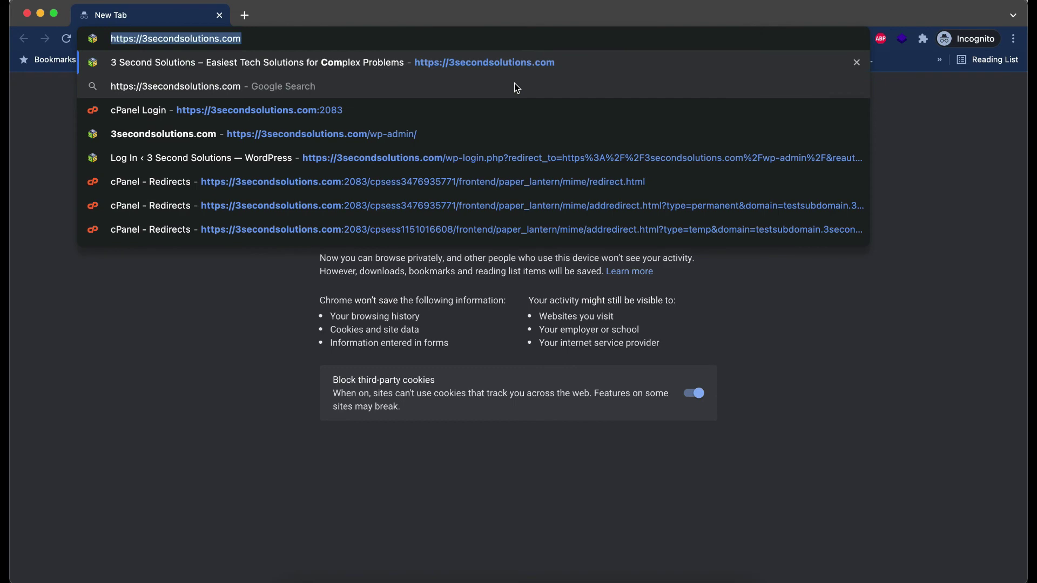
type("test")
key("Right")
type("/test")
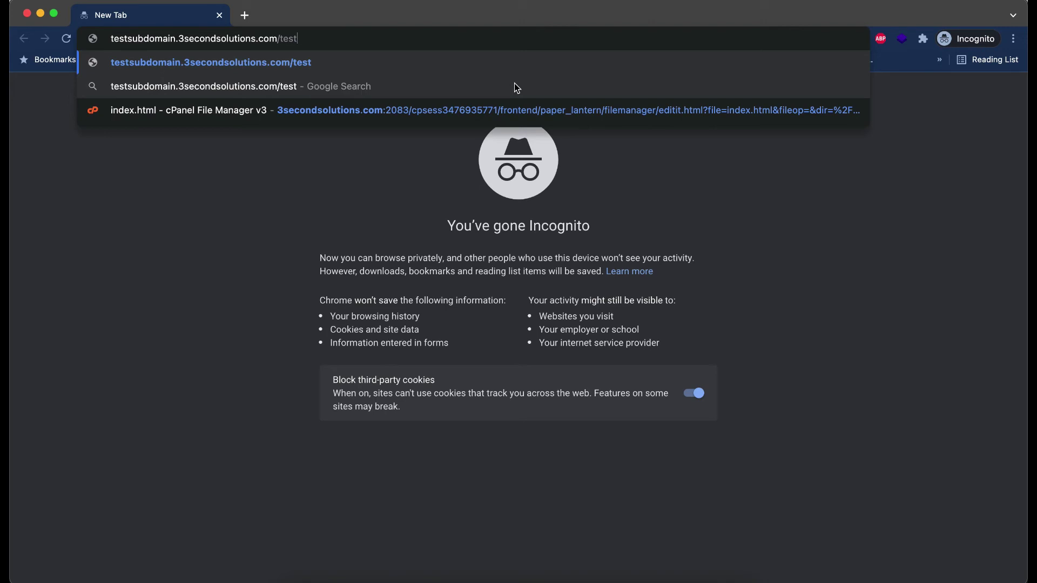
key("Return")
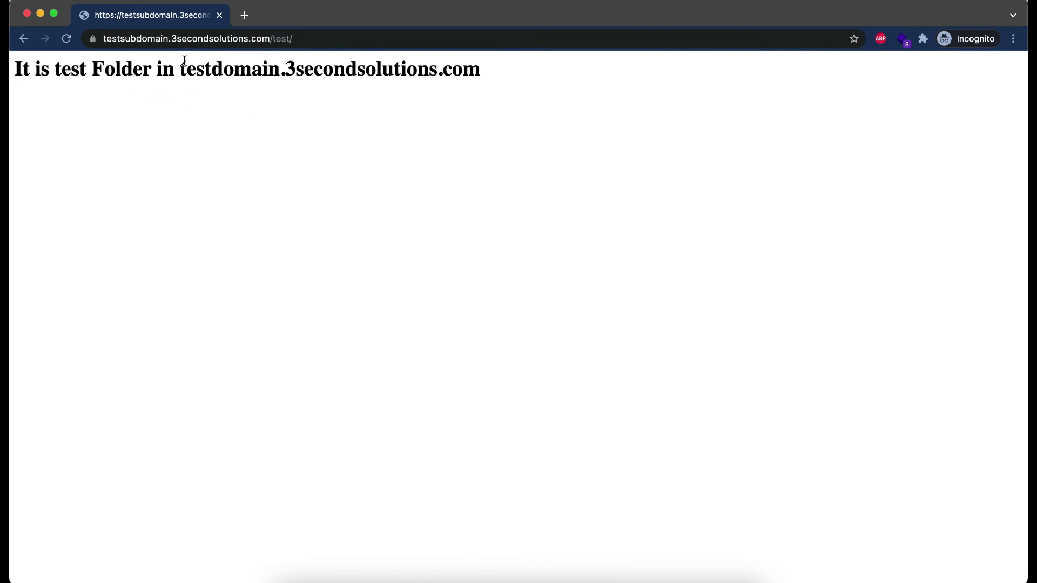
left_click(302, 38)
left_click(301, 38)
key("shift+End")
key("End")
key("Return")
Load testfortutorial.3secondsolutions.com/test to confirm it lands on 3secondsolutions.com/test.
left_click(254, 48)
type("test")
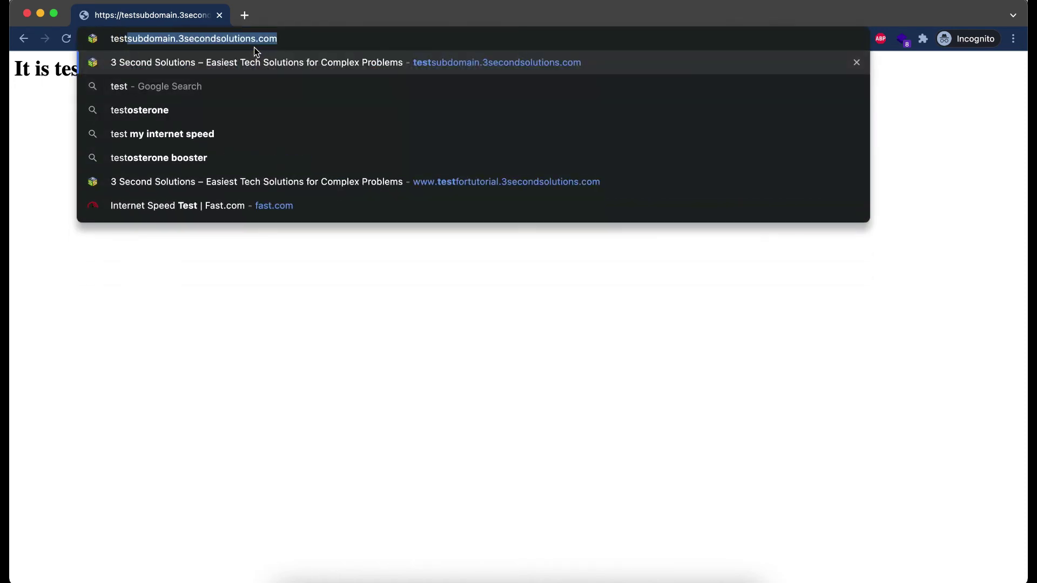
type("for")
key("Right")
type("/test")
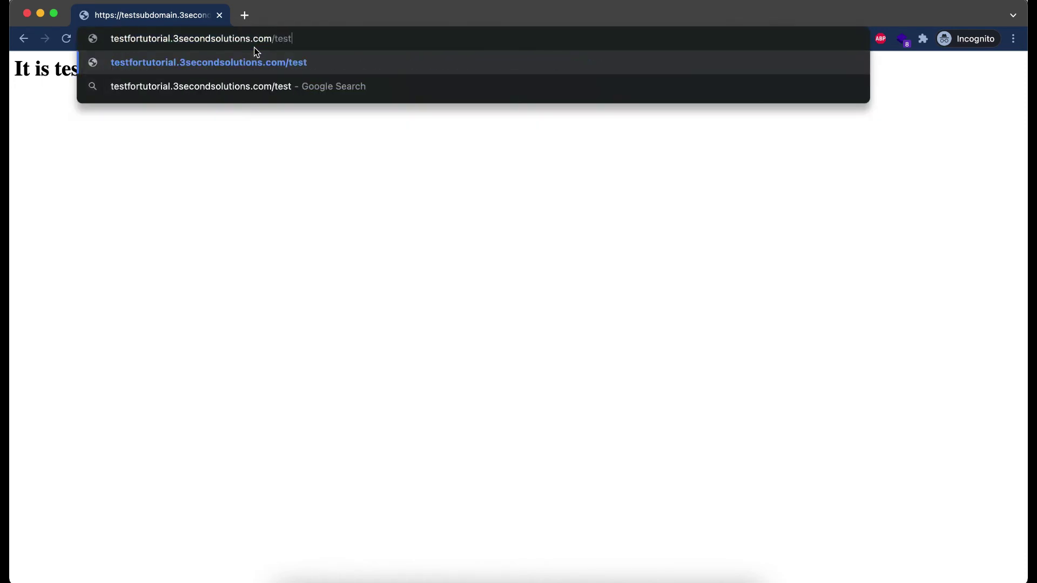
key("Return")
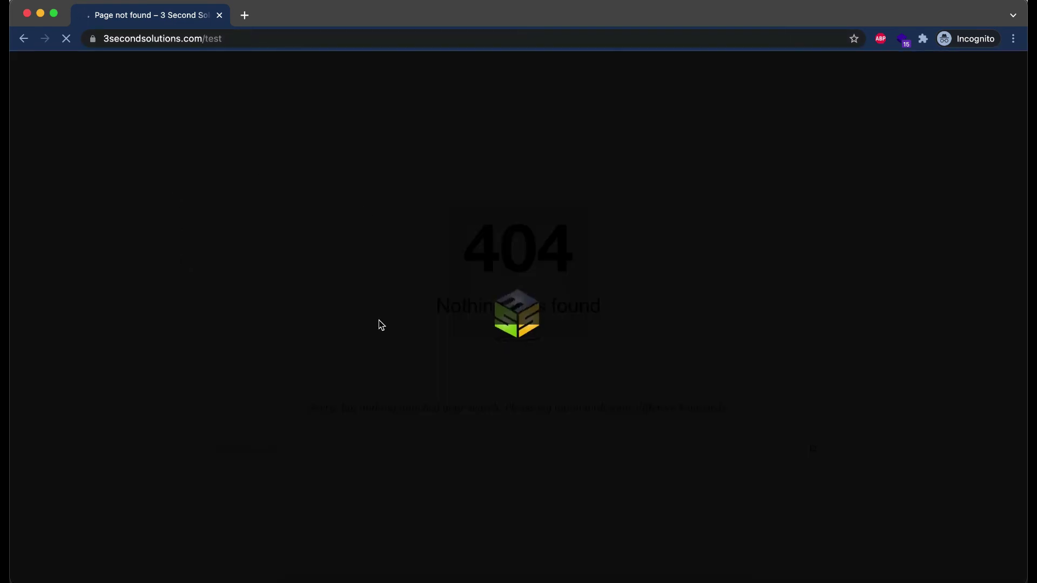
Close the private window and return to the Redirects list, backing out of a first delete.
key("super+w")
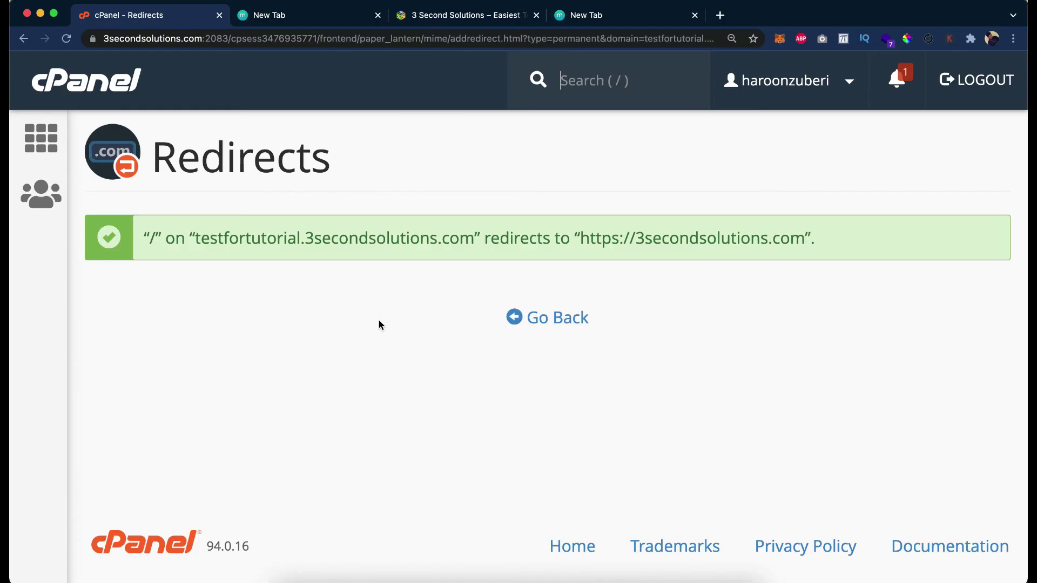
left_click(556, 319)
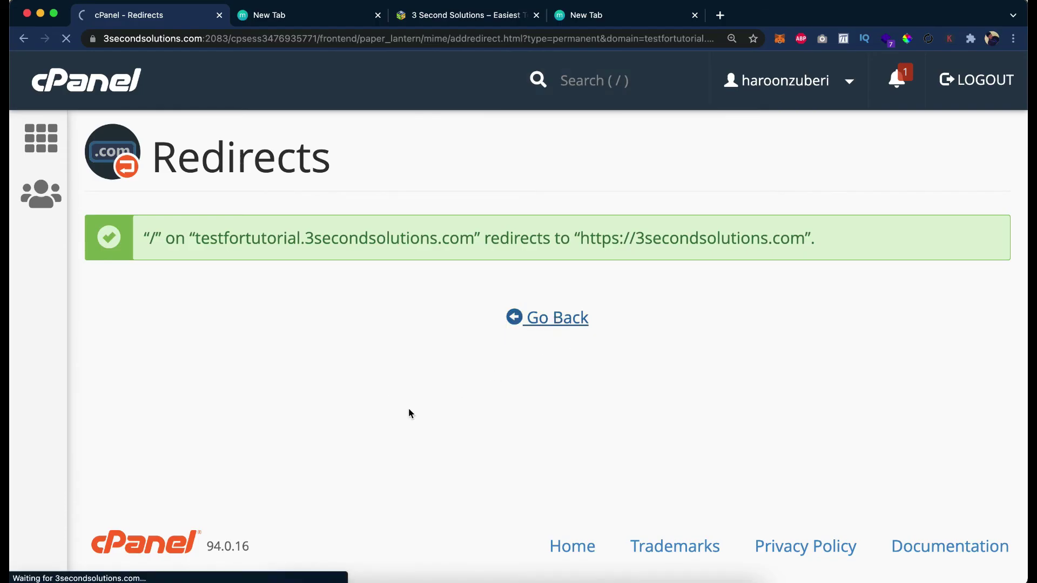
scroll(449, 442, "down", 5)
scroll(594, 442, "down", 10)
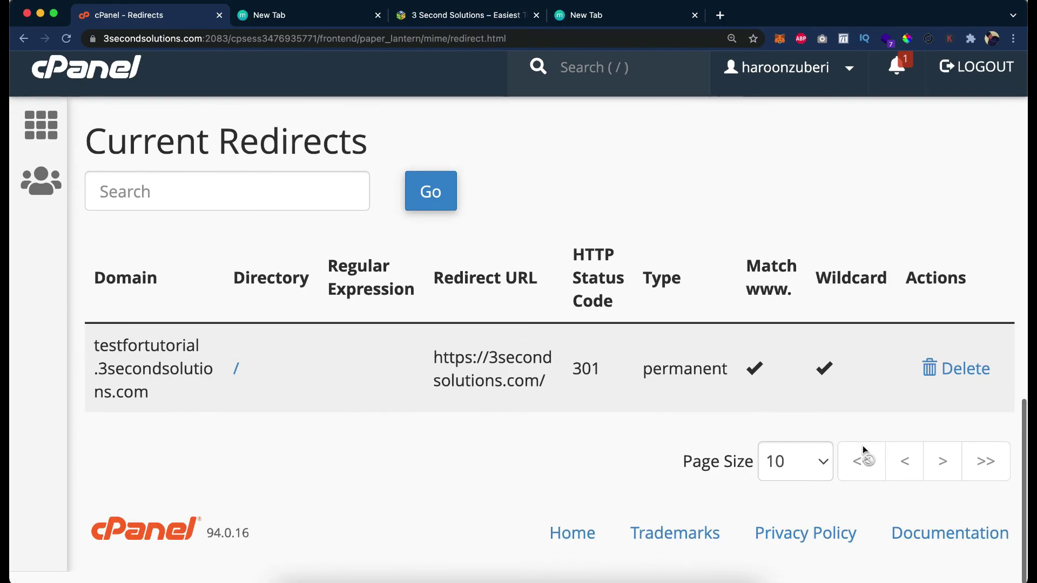
left_click(980, 398)
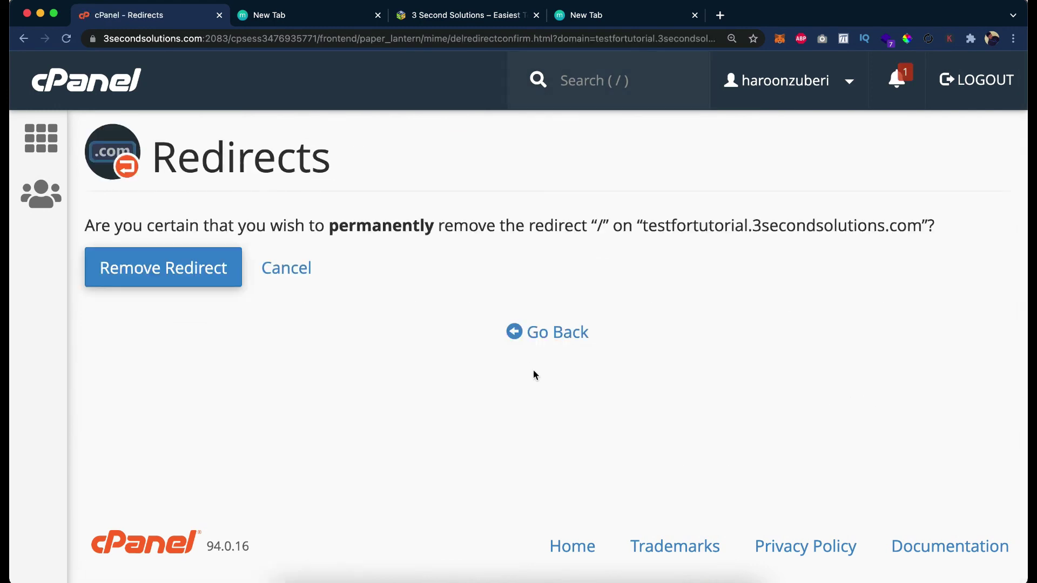
left_click(282, 275)
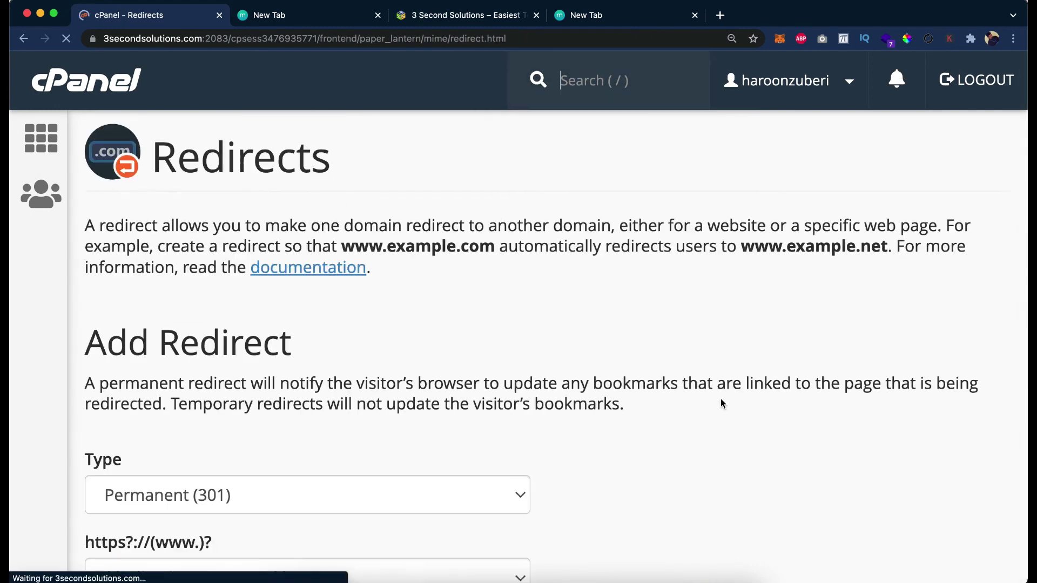
Delete the / wildcard redirect for testfortutorial and return to the Redirects page.
scroll(720, 404, "down", 10)
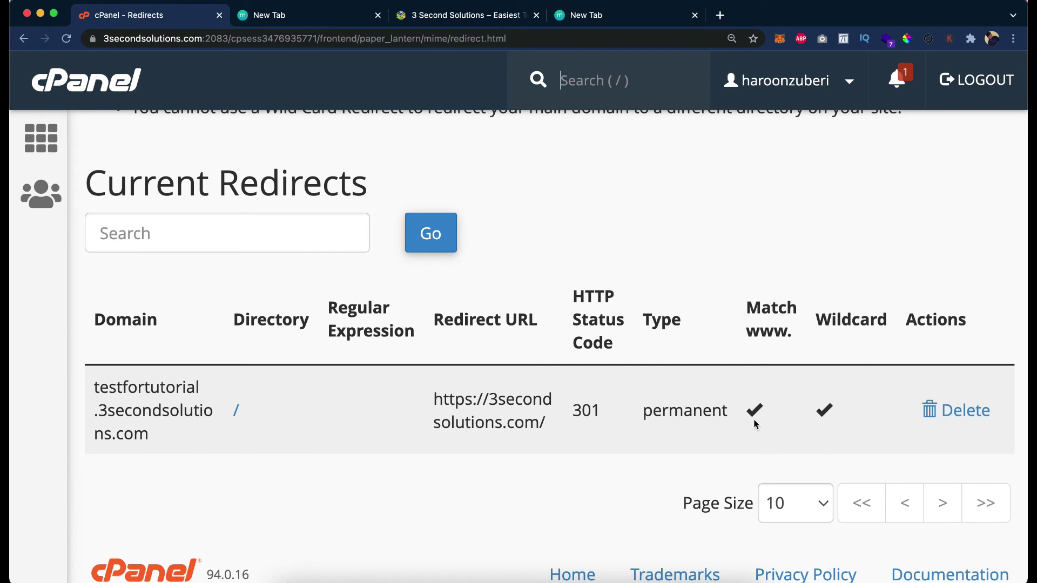
triple_click(594, 338)
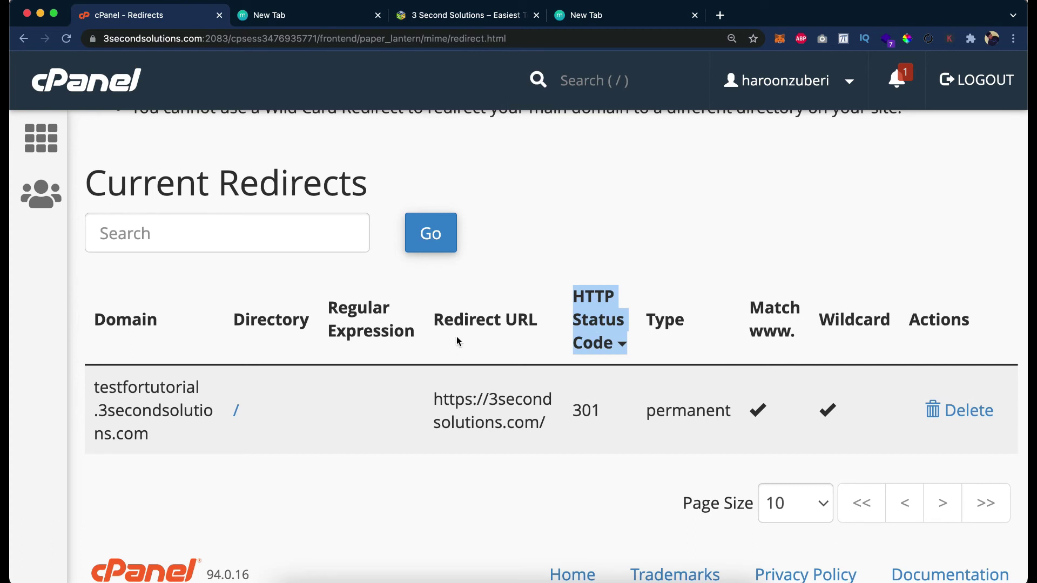
left_click(436, 312)
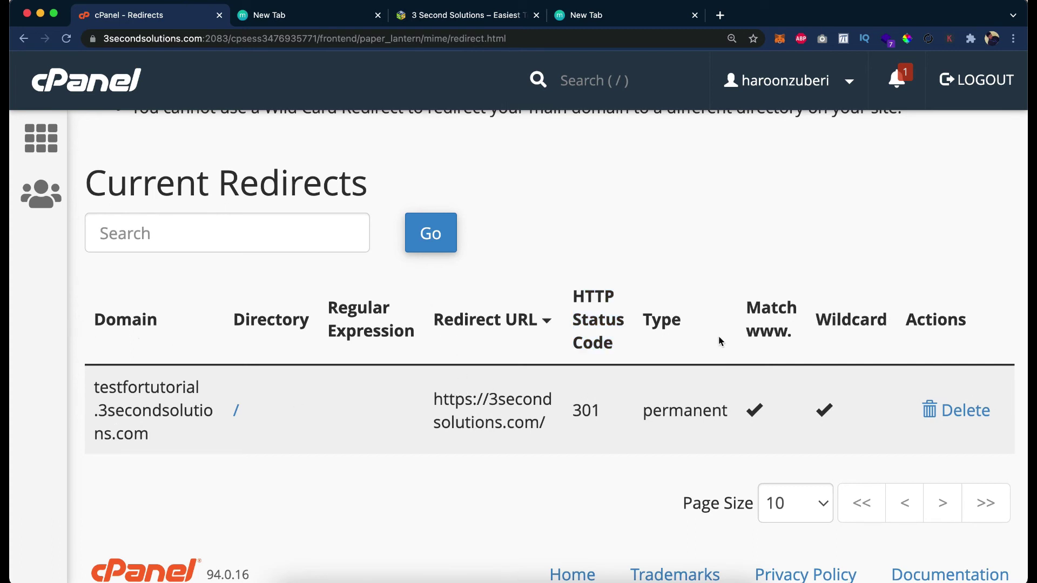
left_click(977, 420)
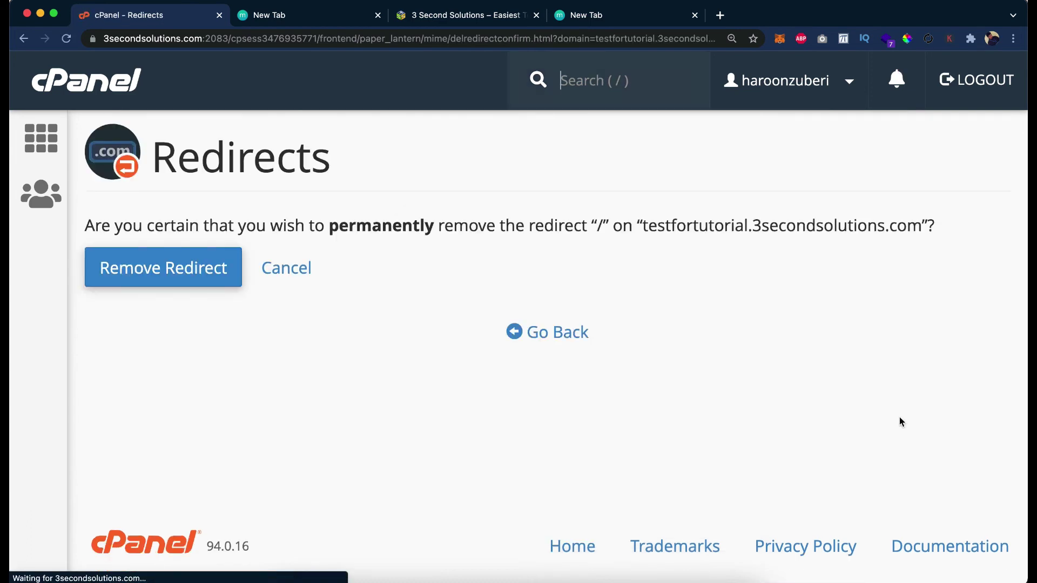
left_click(130, 270)
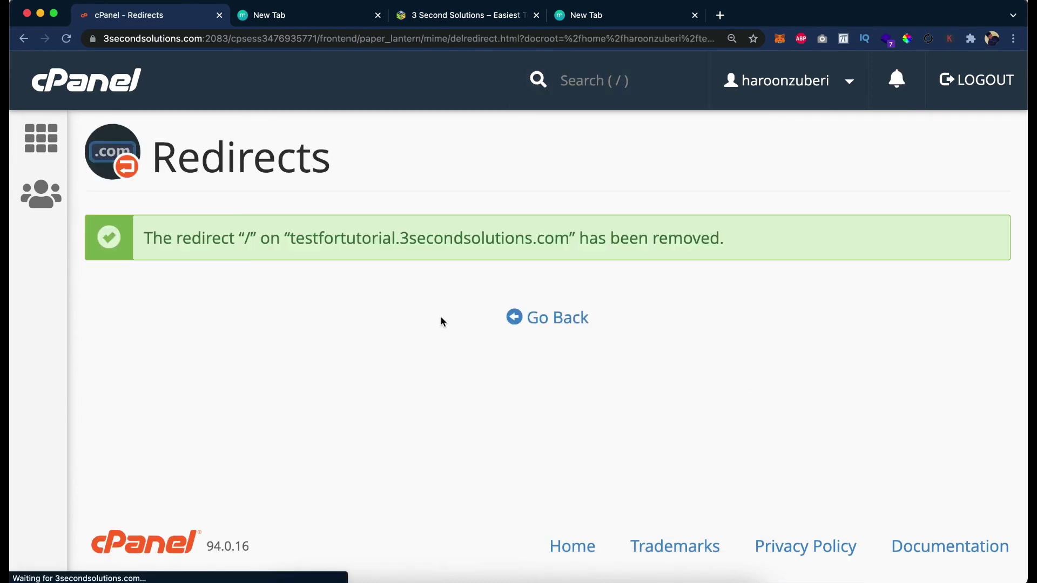
left_click(538, 327)
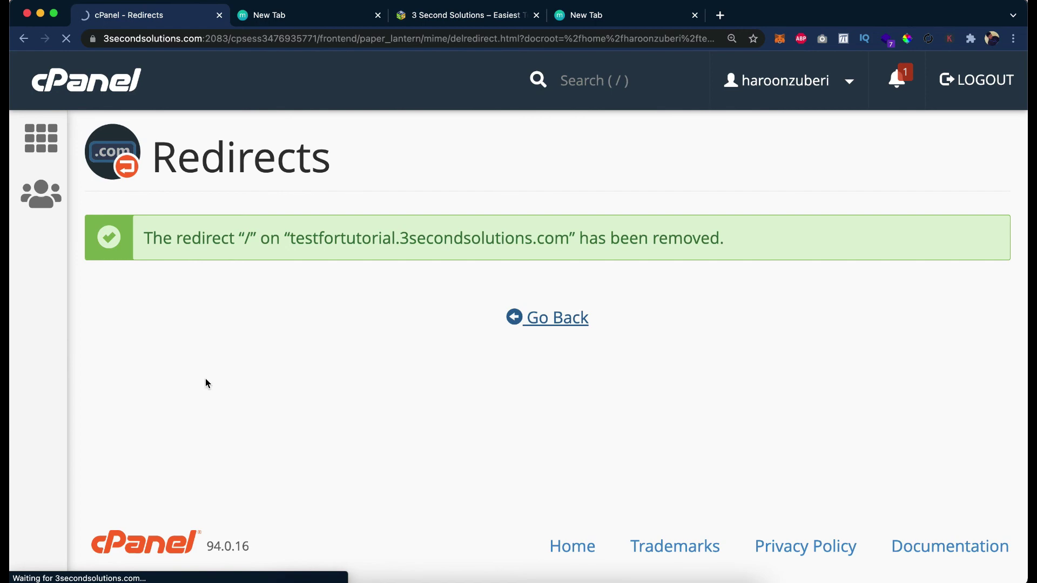
scroll(205, 378, "down", 10)
Set the redirect type to Temporary (302) for testfortutorial.3secondsolutions.com.
scroll(205, 378, "up", 5)
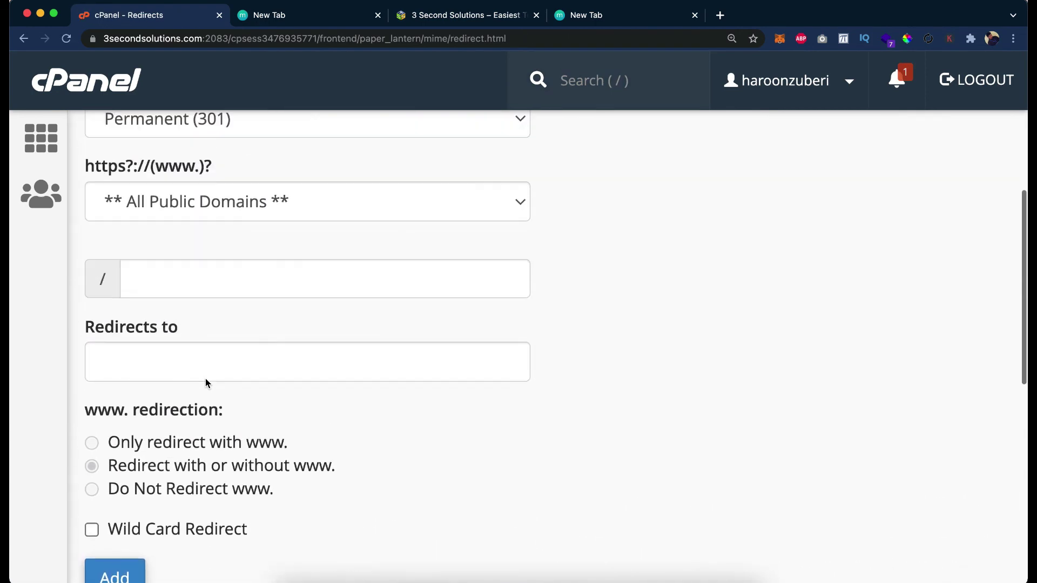
left_click(182, 335)
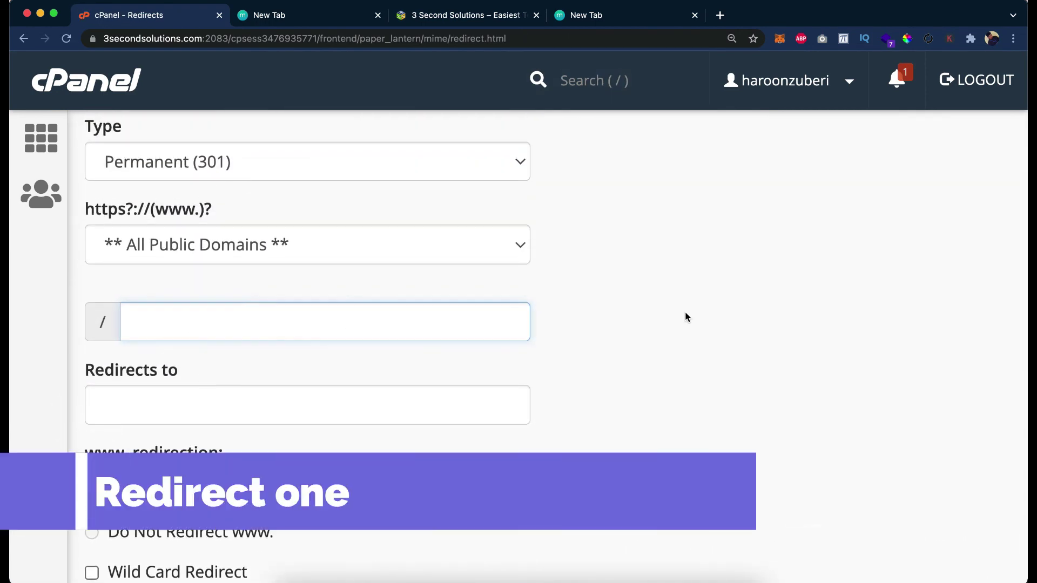
left_click(685, 313)
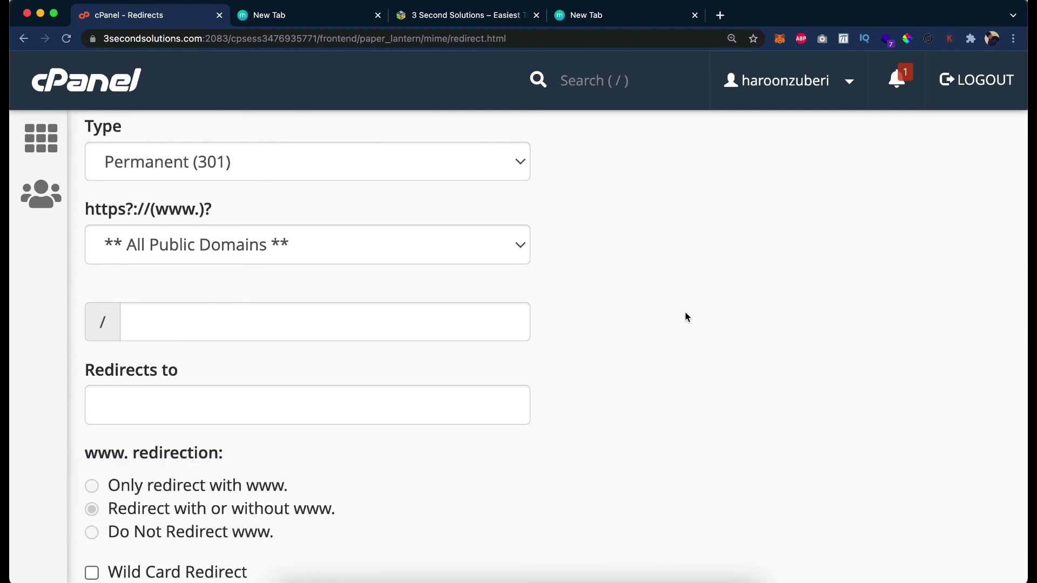
scroll(421, 235, "up", 1)
left_click(319, 203)
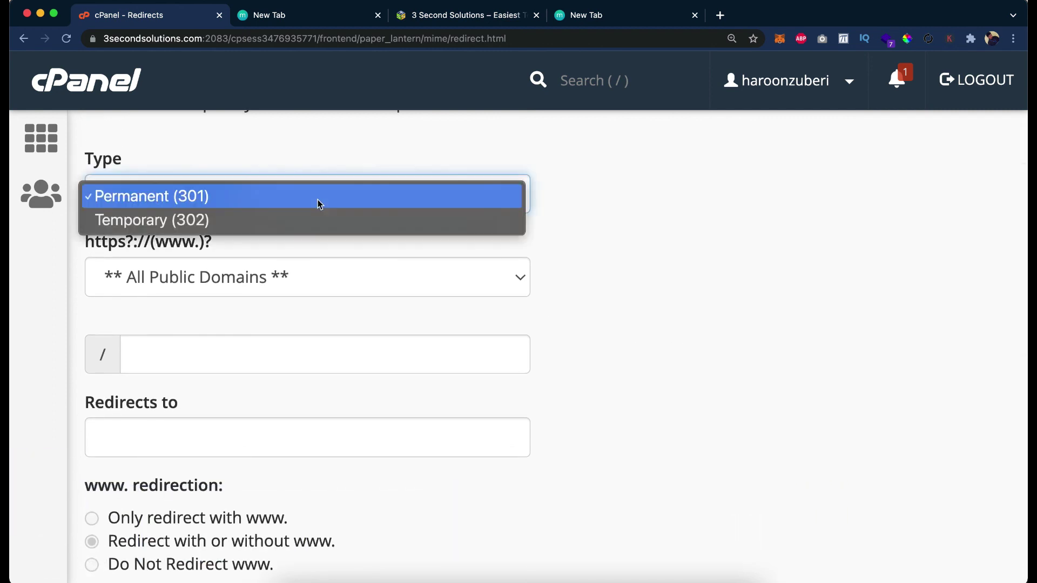
left_click(294, 223)
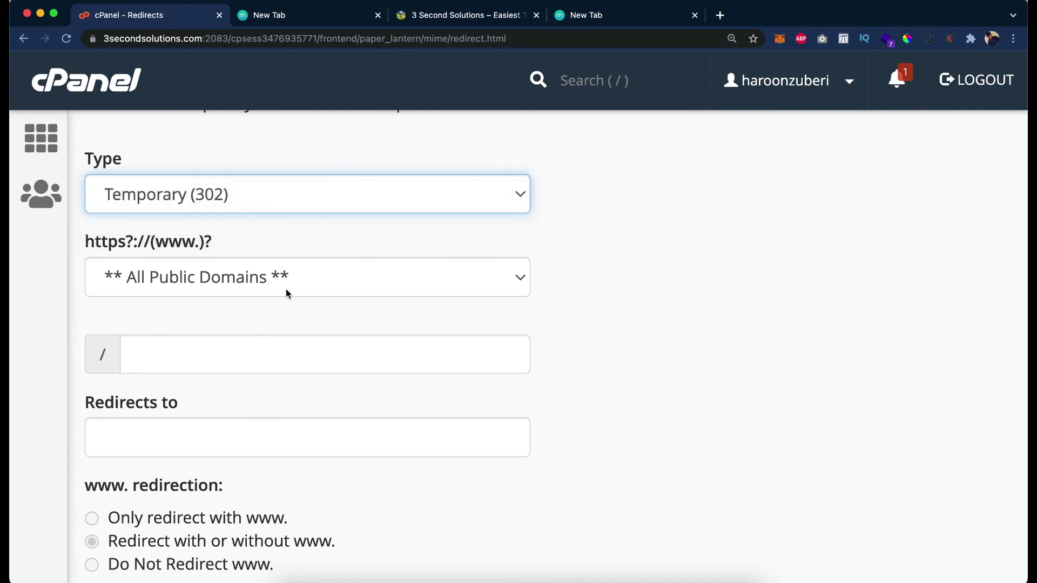
left_click(286, 289)
key("t")
key("u")
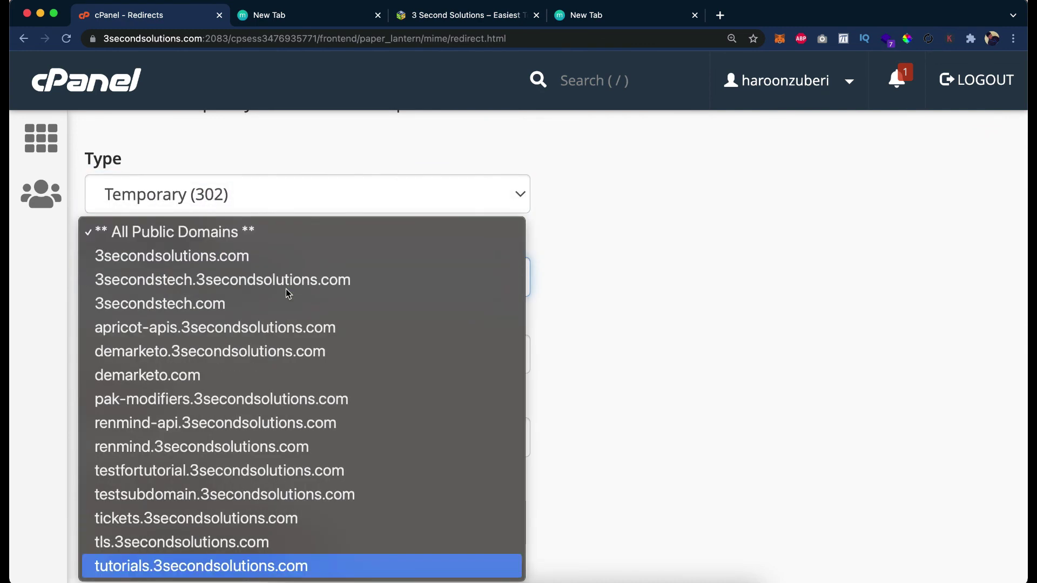
key("Up")
key("Up")
key("Up")
key("Up")
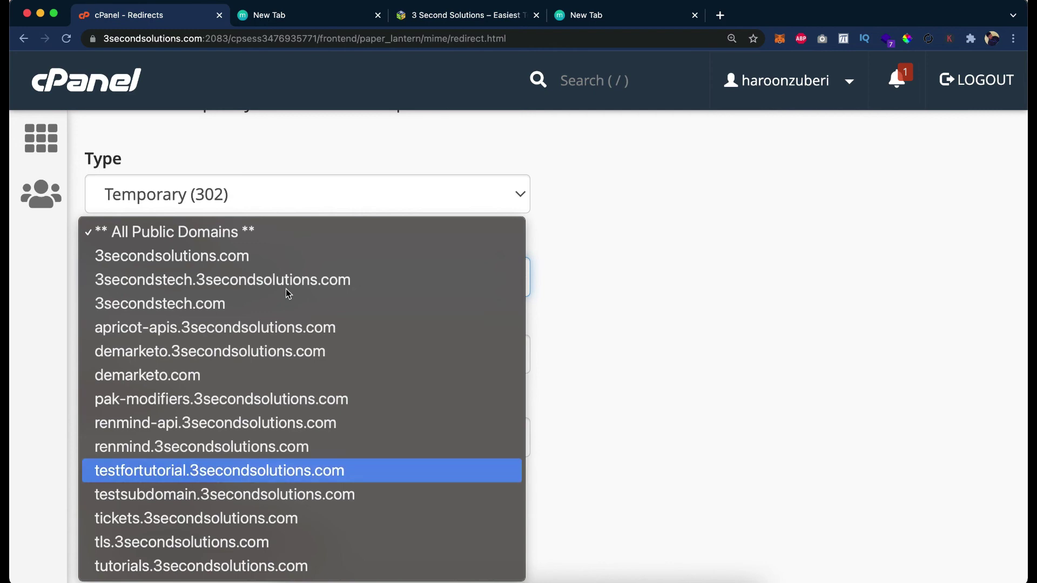
key("Return")
Enter testredirect as the path to redirect.
left_click(248, 347)
type("test")
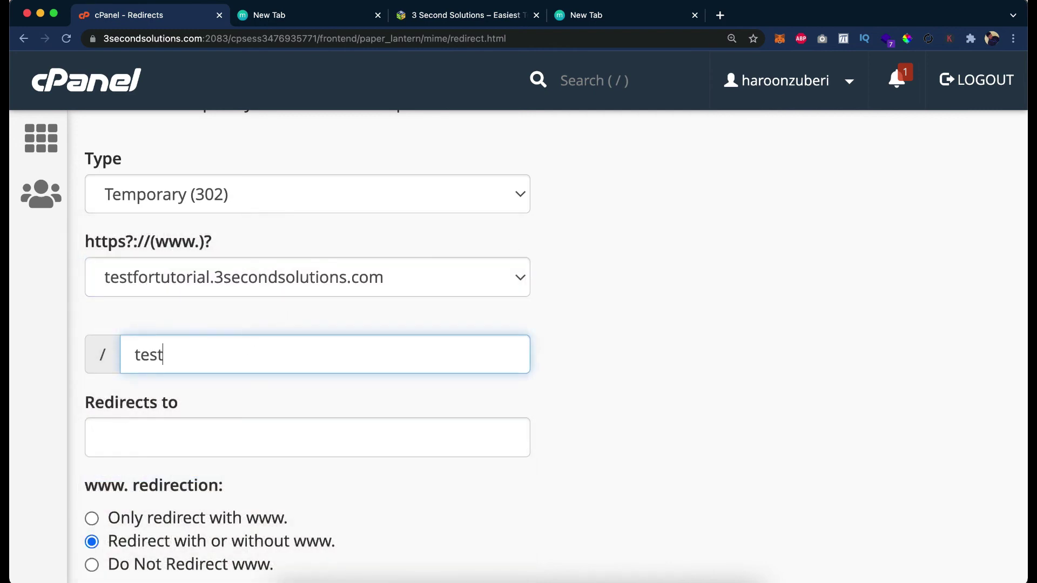
type("redirect")
double_click(246, 352)
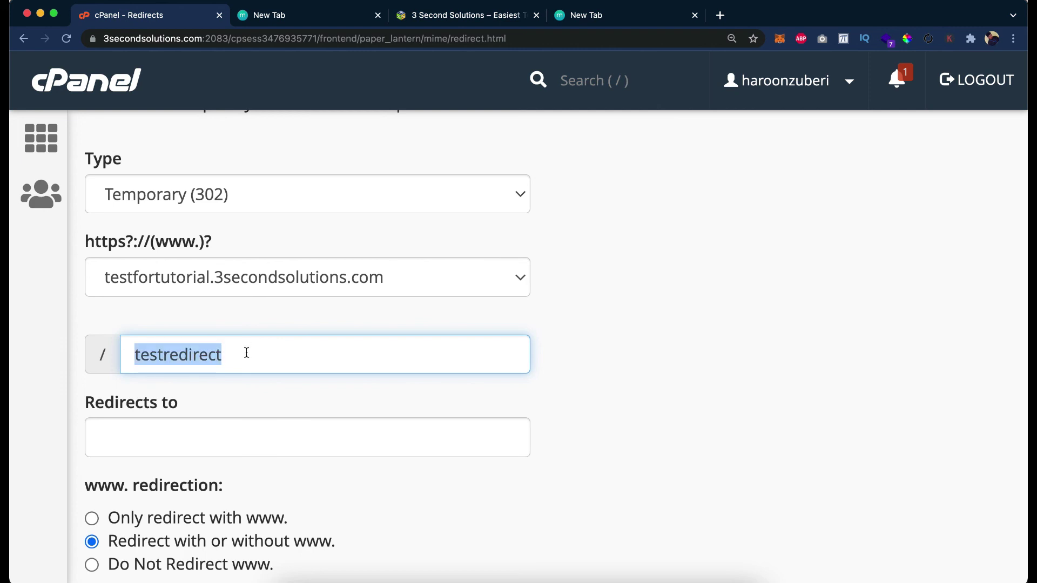
left_click(194, 435)
left_click(237, 362)
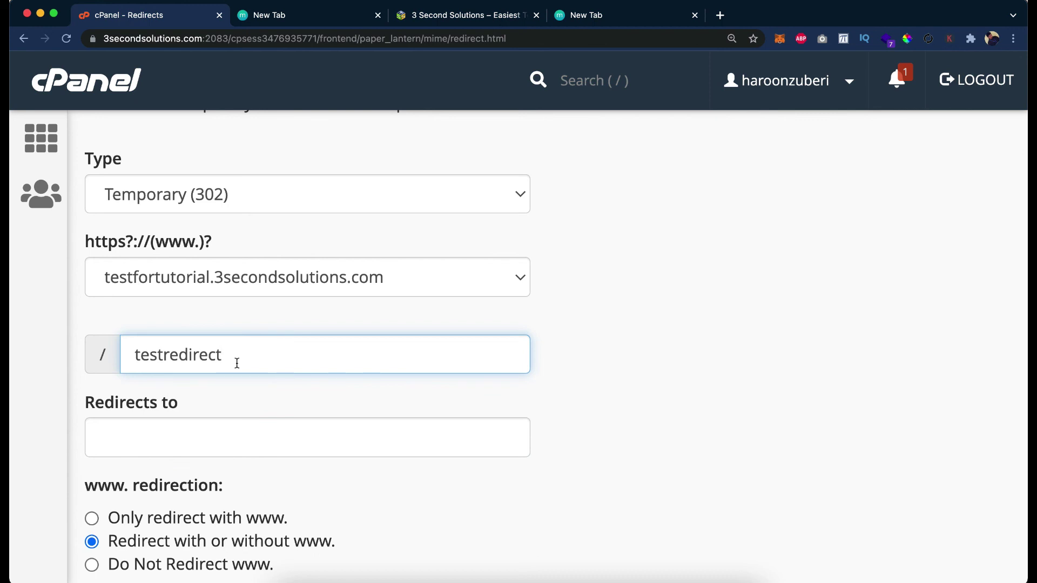
left_click(222, 435)
type("https://3secondsolutions.com/testredirect")
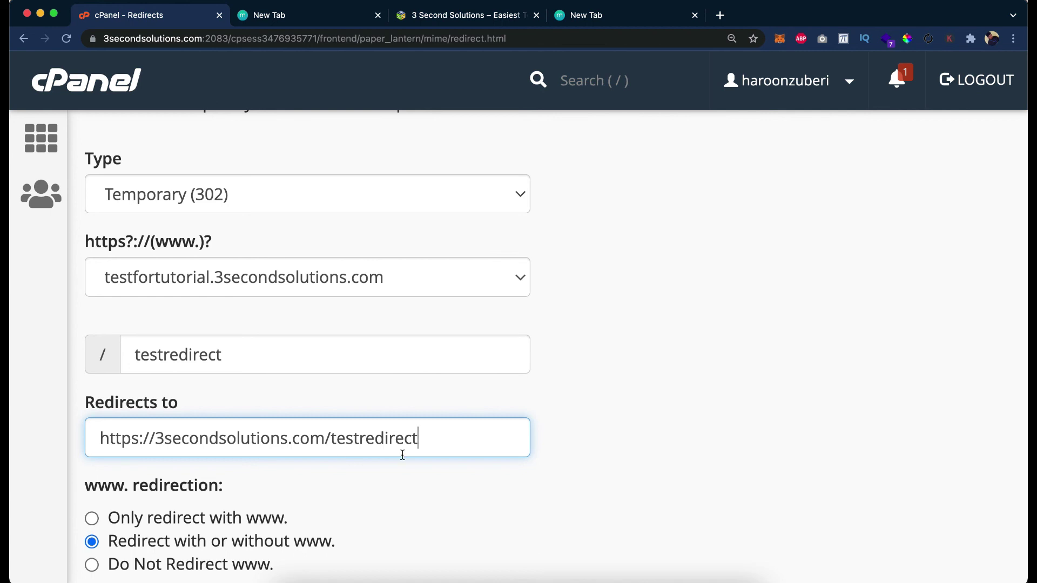
scroll(433, 446, "down", 3)
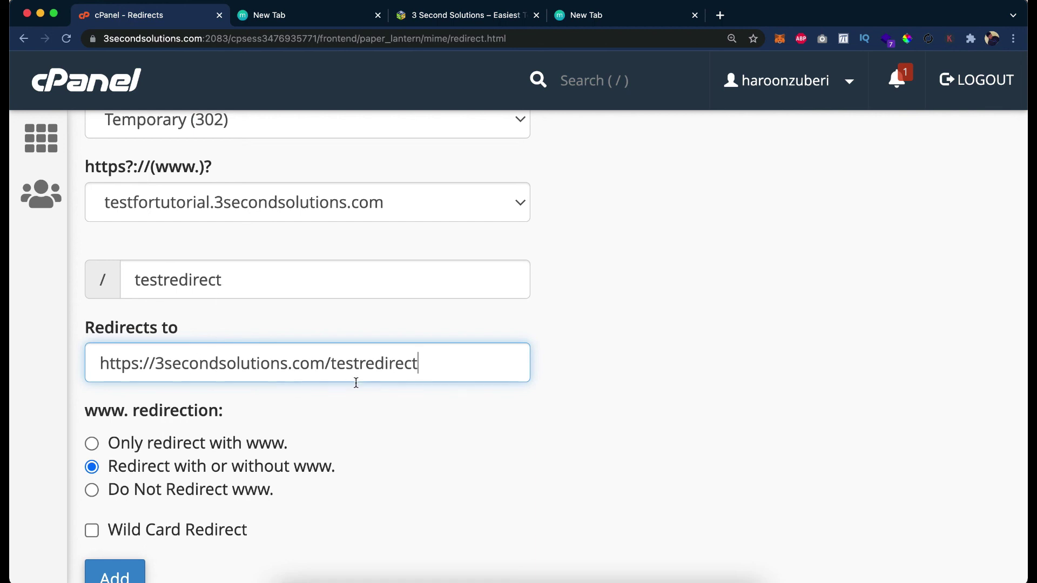
scroll(290, 493, "down", 2)
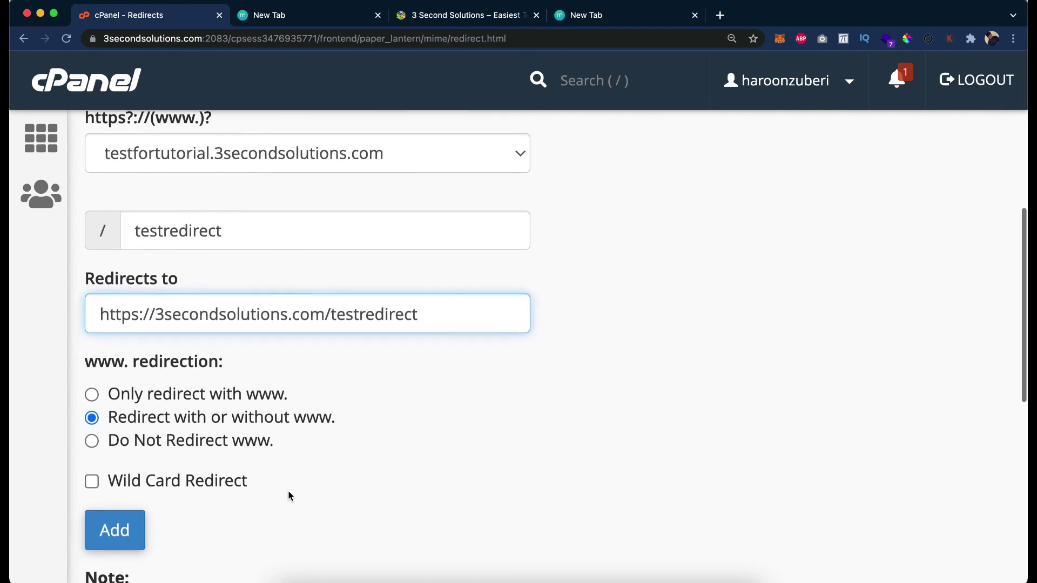
left_click(132, 529)
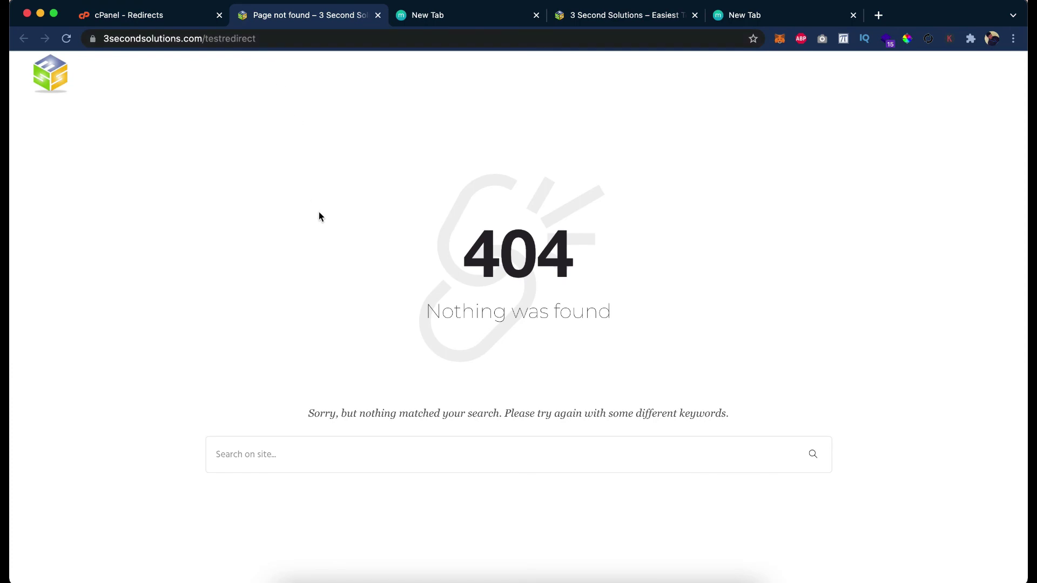
Check the 404 test result, then delete the /testredirect redirect and go back to the form.
left_click(148, 16)
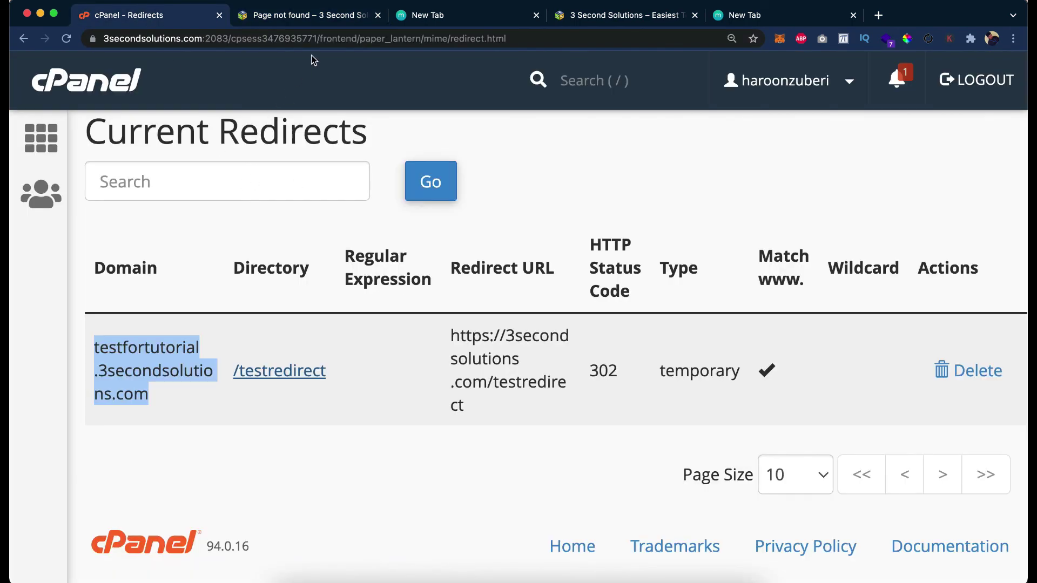
left_click(319, 16)
key("ctrl+shift+Tab")
scroll(335, 433, "up", 1)
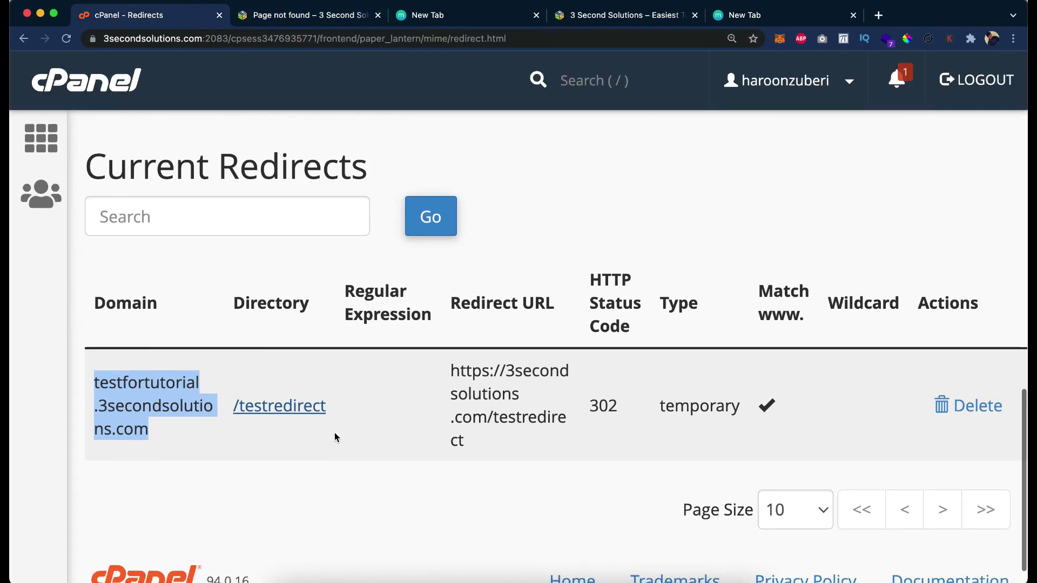
left_click(976, 406)
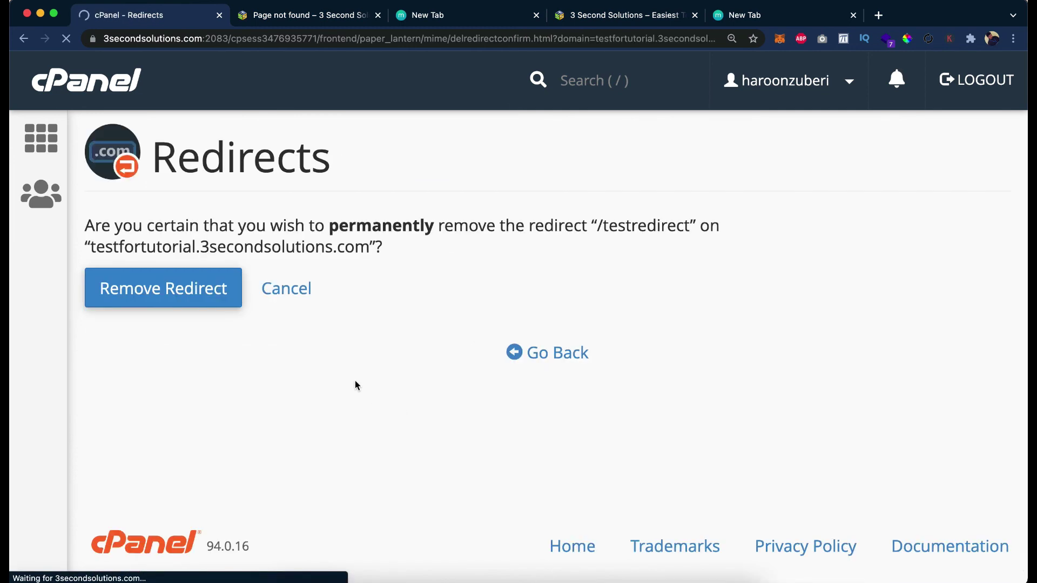
left_click(563, 316)
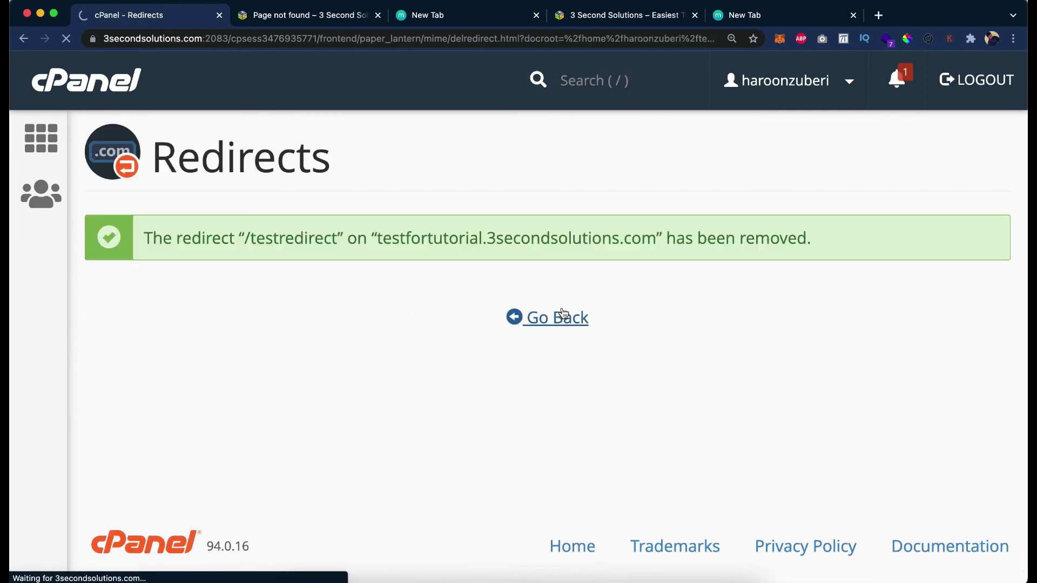
scroll(486, 413, "down", 9)
scroll(489, 416, "up", 3)
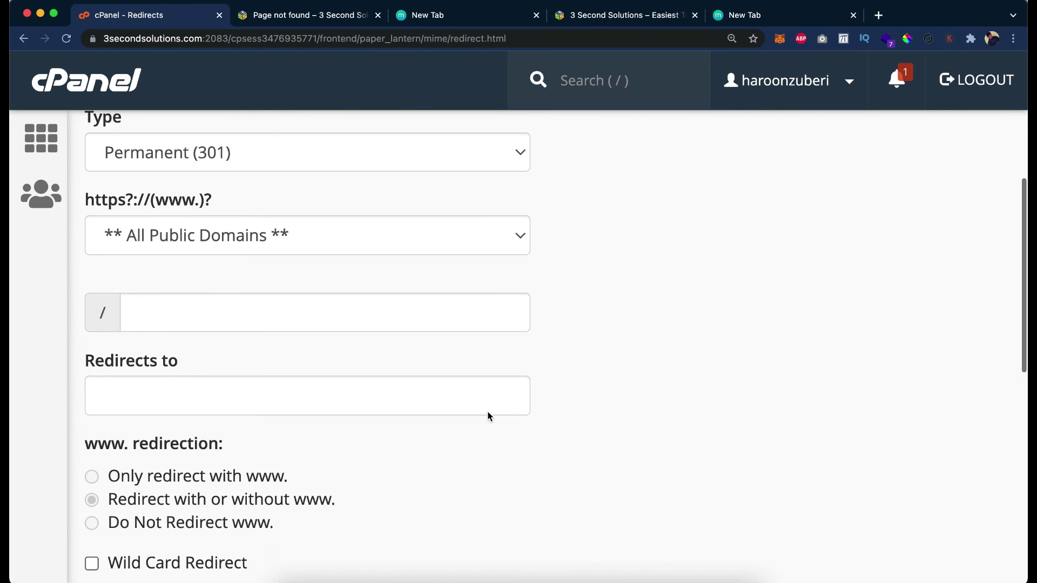
scroll(488, 414, "up", 1)
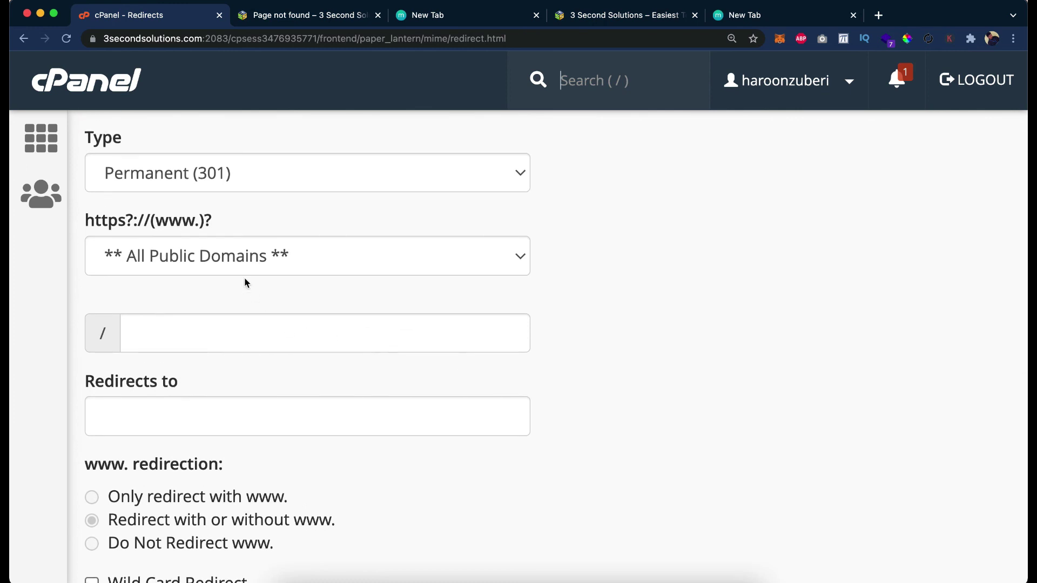
left_click_drag(83, 222, 238, 219)
left_click(237, 215)
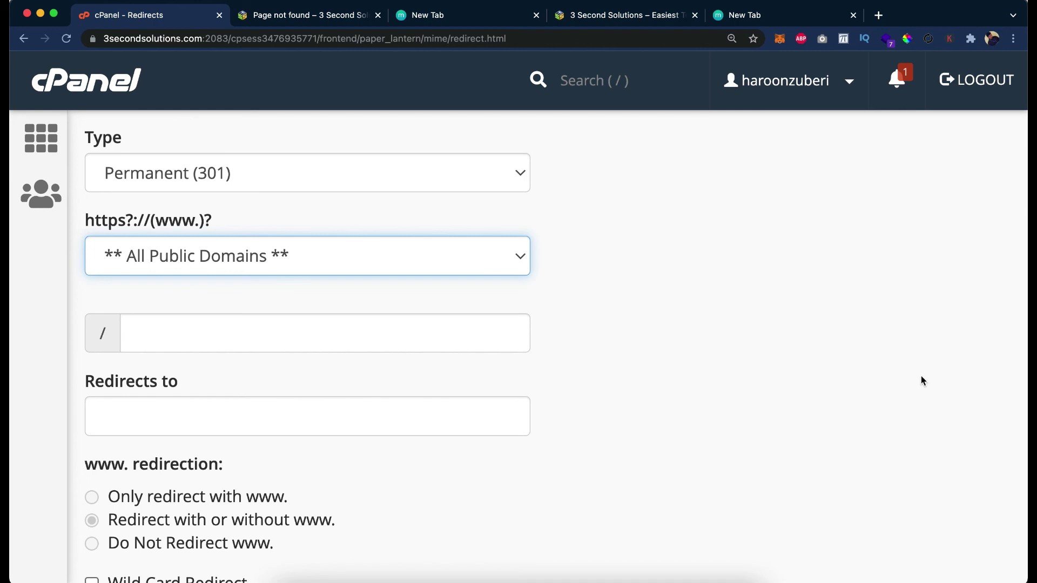
scroll(922, 376, "down", 5)
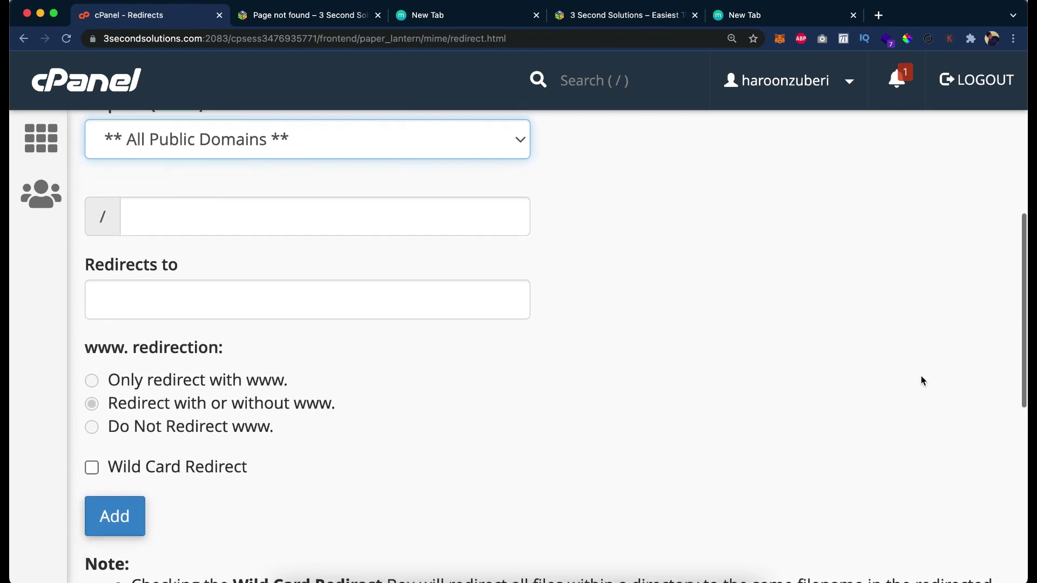